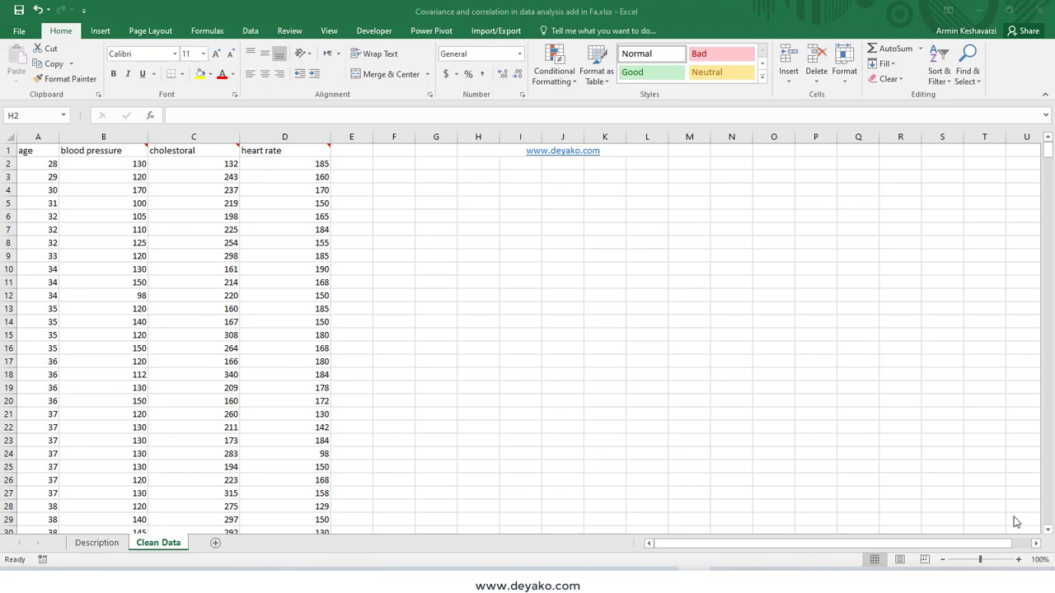
# Step: Check in the Excel add-ins list that Analysis ToolPak is enabled, and close the list without changes
pyautogui.click(250, 31)
pyautogui.click(250, 31)
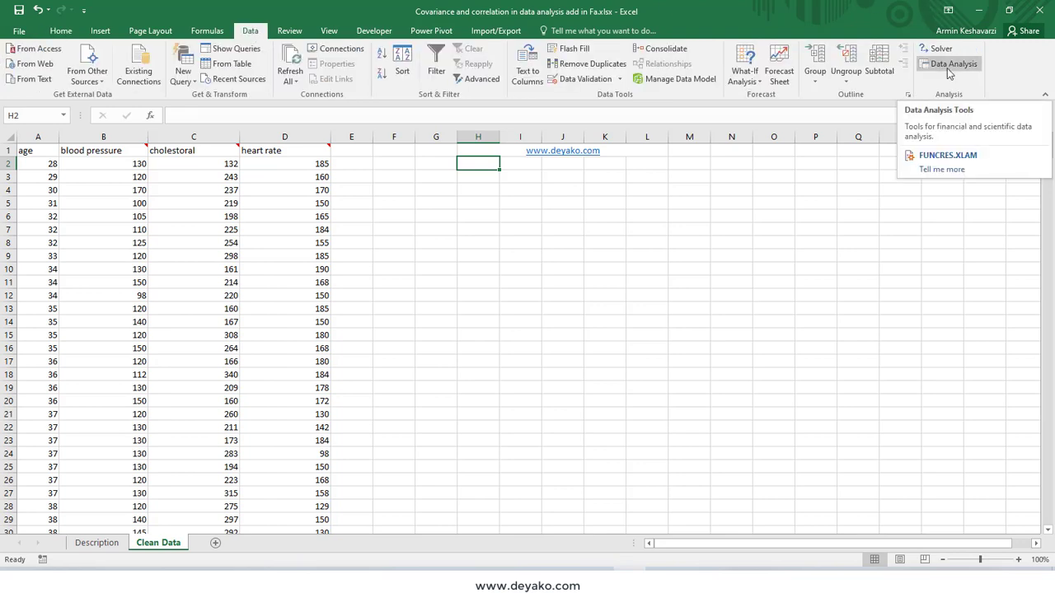
pyautogui.click(15, 32)
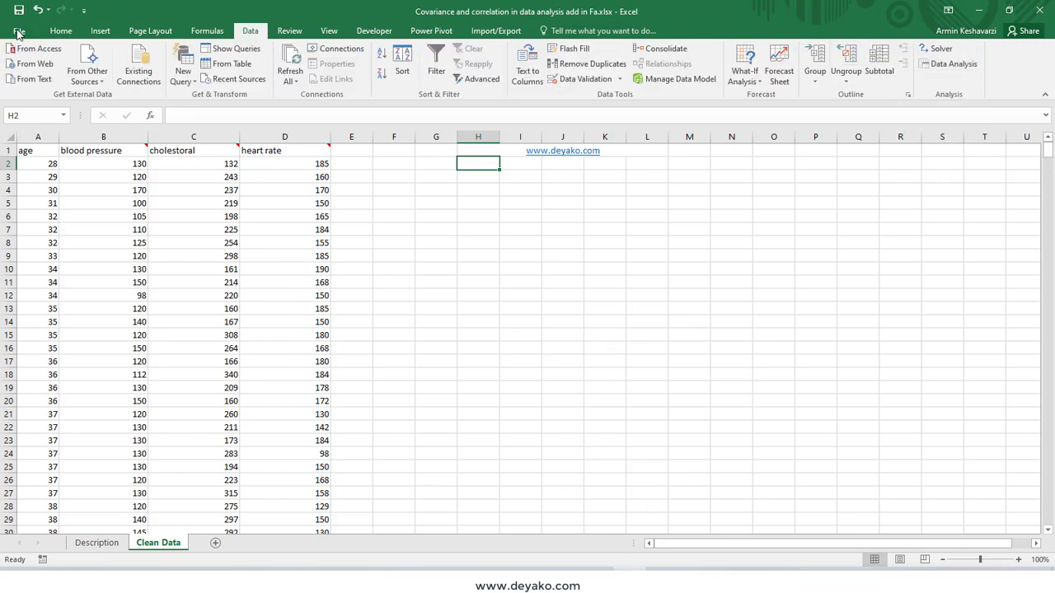
pyautogui.press('Escape')
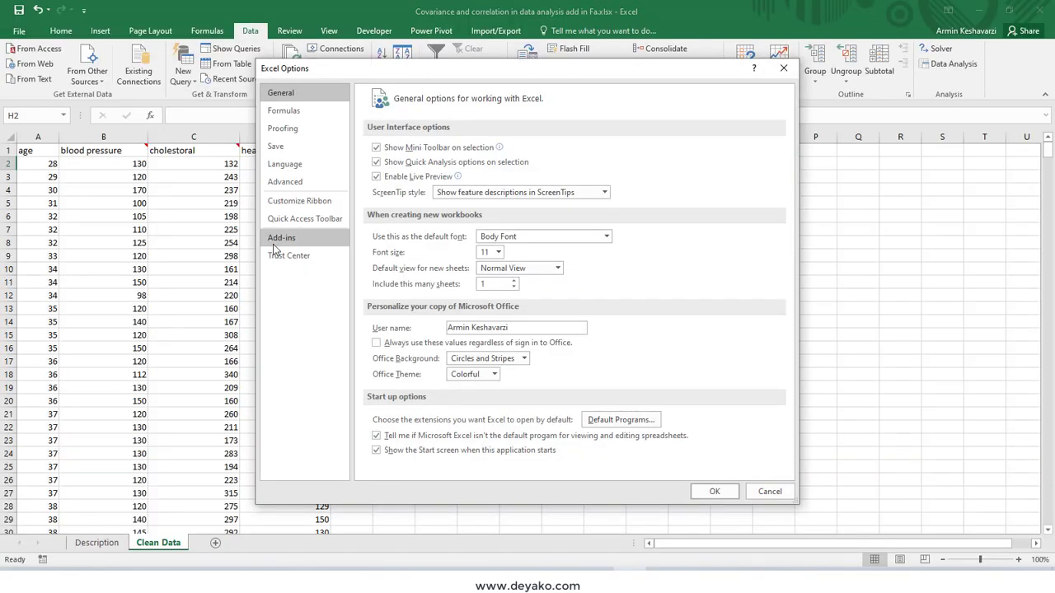
pyautogui.click(276, 239)
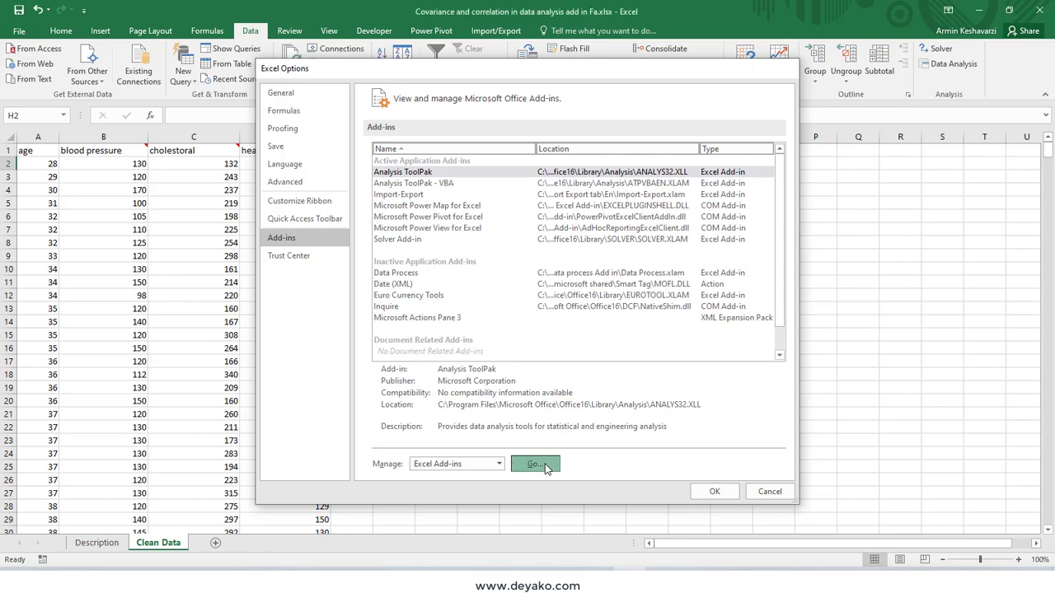
pyautogui.click(536, 466)
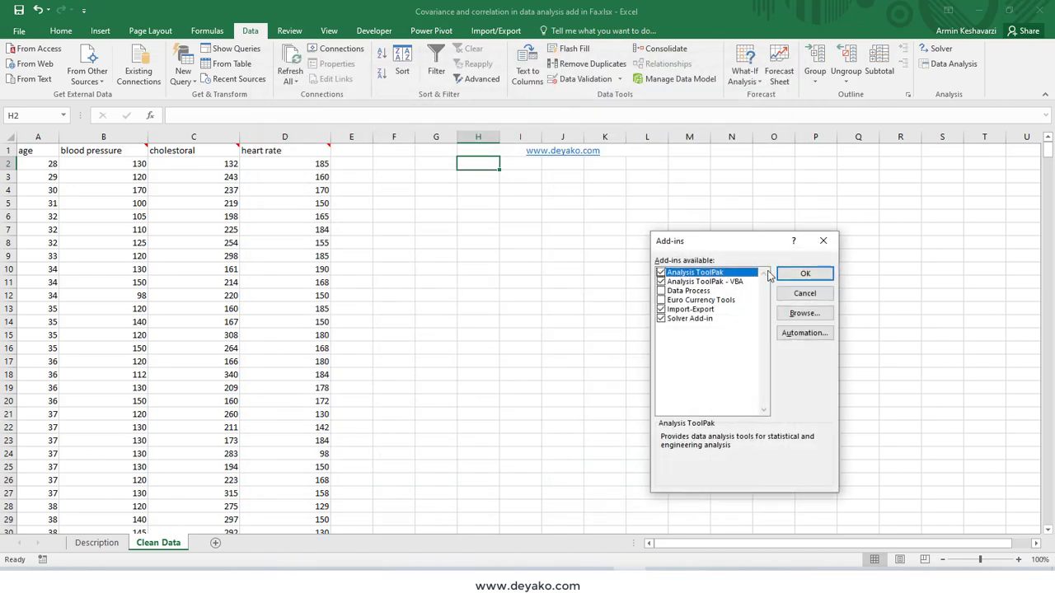
pyautogui.click(828, 244)
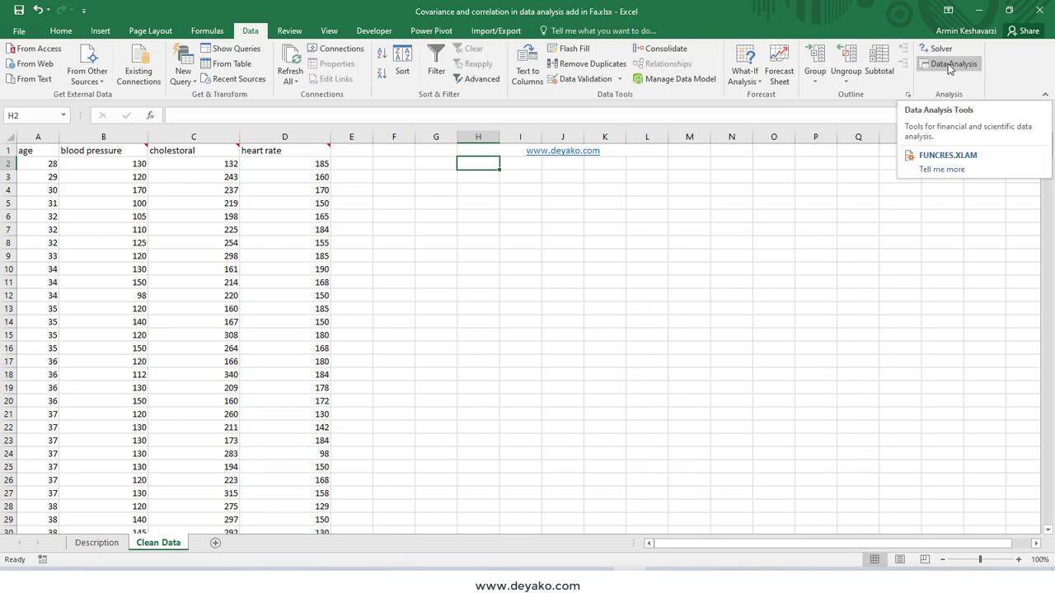
# Step: Examine the age, blood pressure, cholestoral and heart rate columns of the Clean Data sheet, individually and together
pyautogui.click(37, 175)
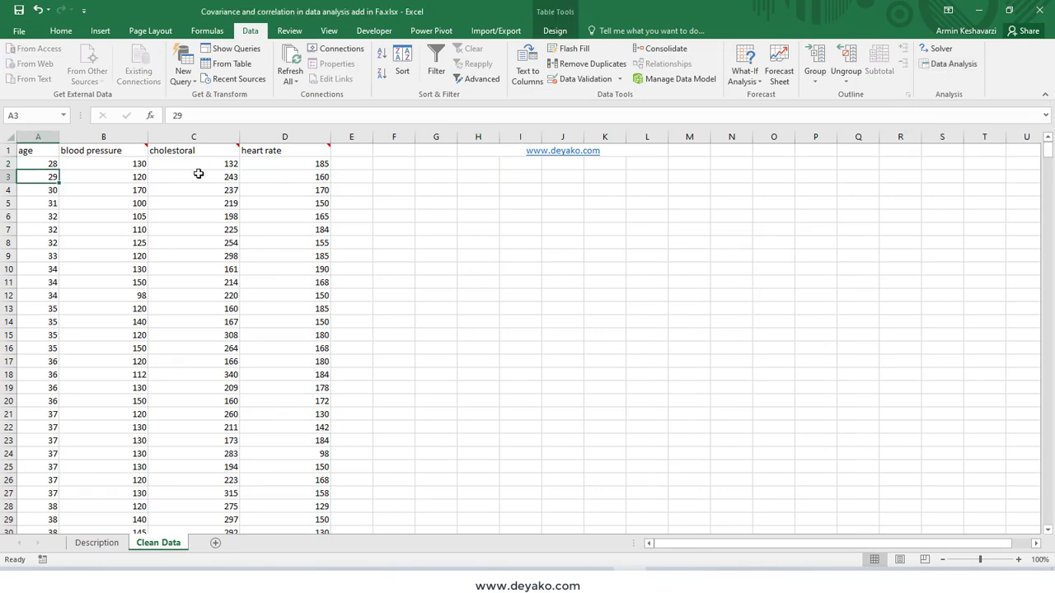
pyautogui.click(33, 150)
pyautogui.hotkey('ctrl', 'shift', 'Down')
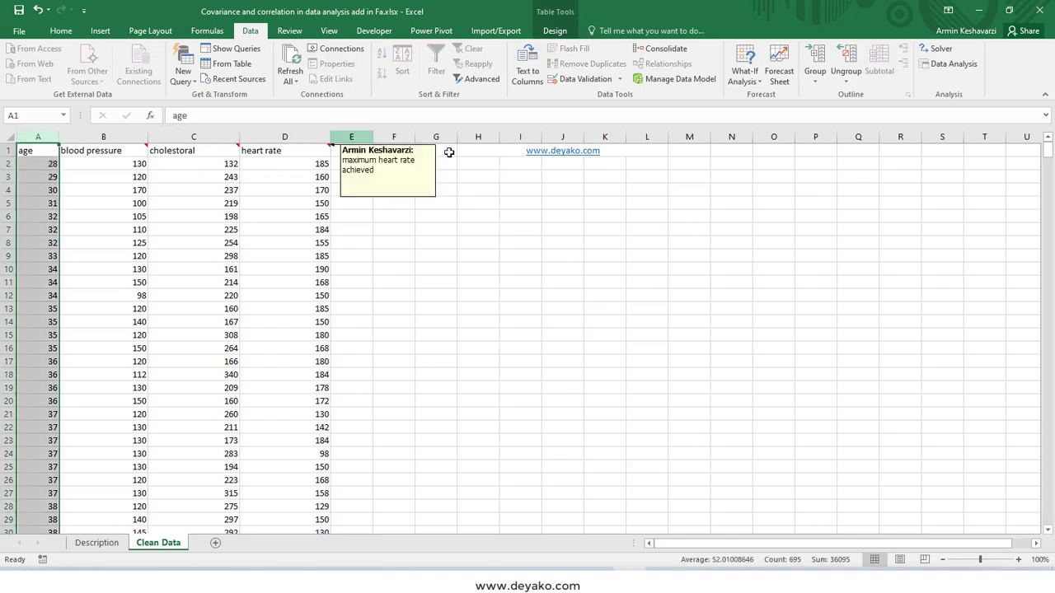
pyautogui.scroll(-8, 96, 192)
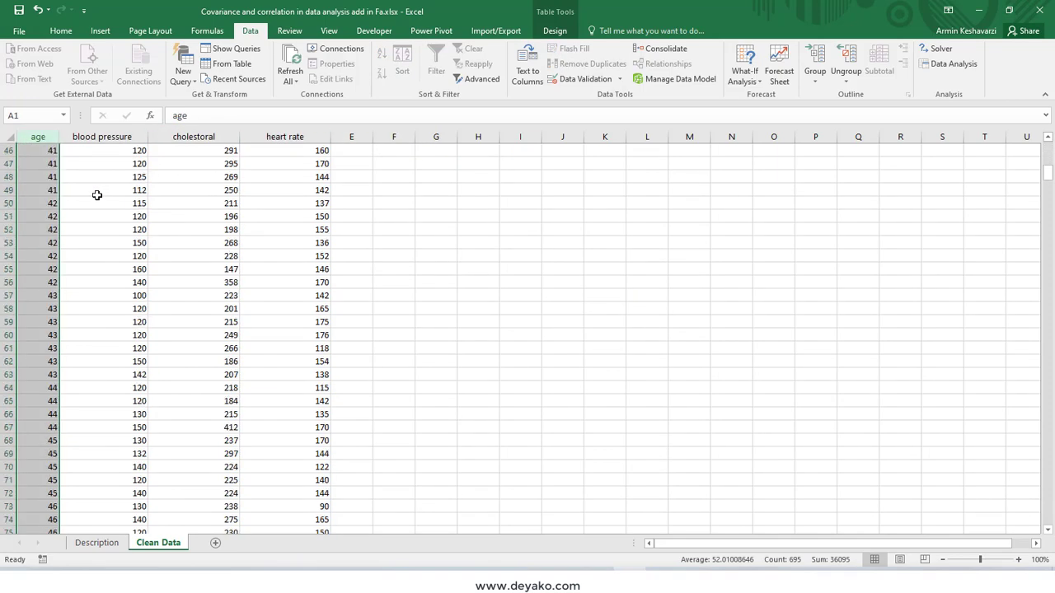
pyautogui.scroll(8, 97, 192)
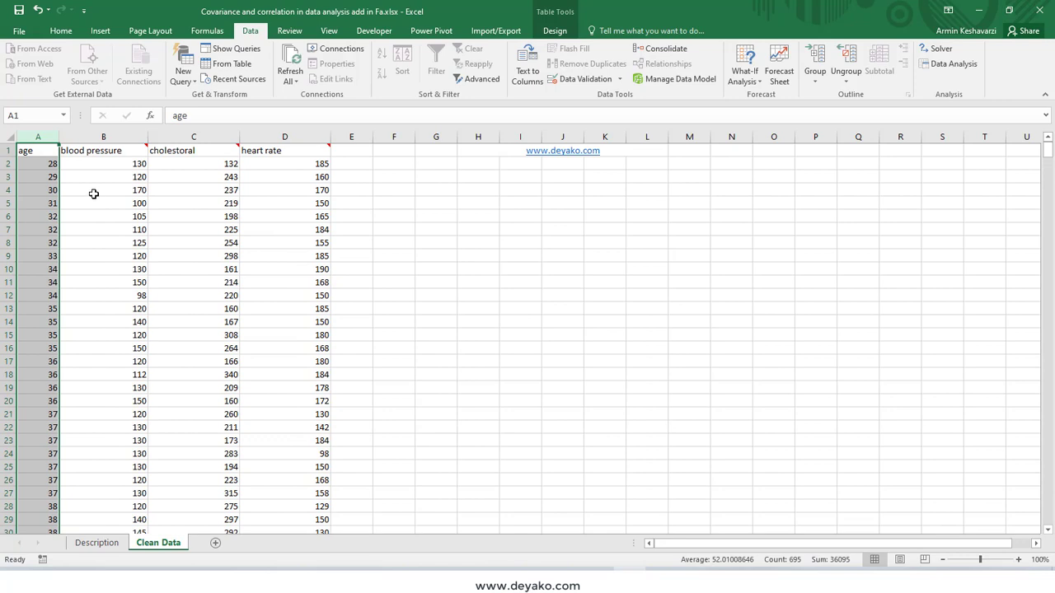
pyautogui.click(109, 139)
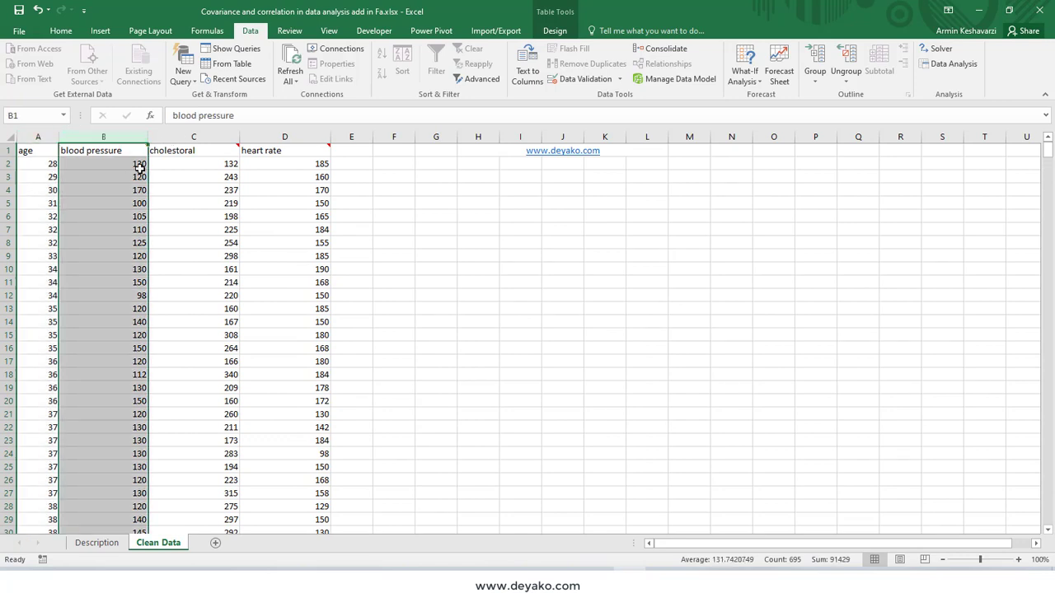
pyautogui.click(194, 136)
pyautogui.click(302, 136)
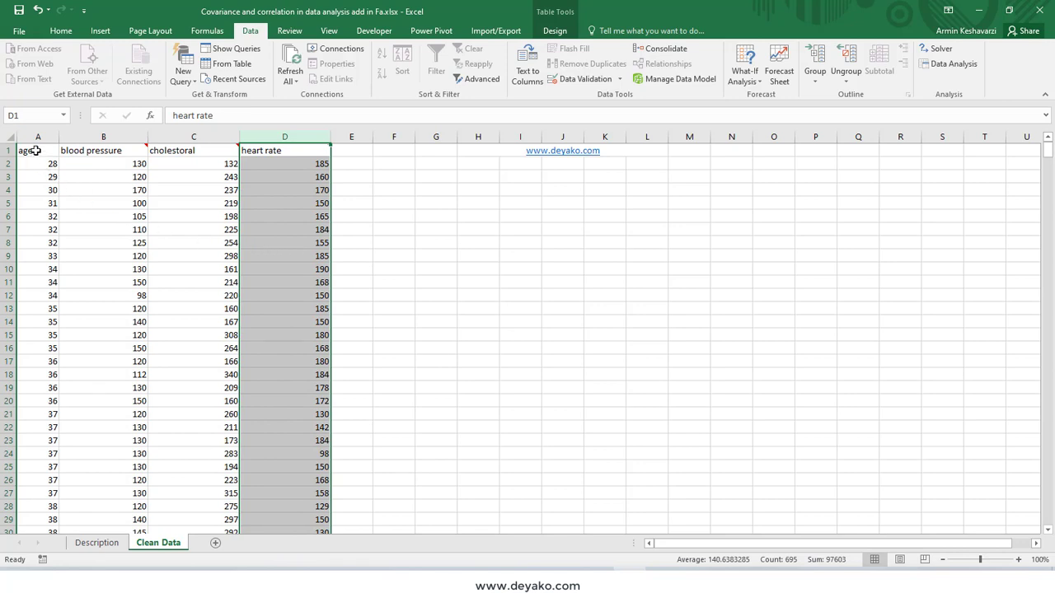
pyautogui.moveTo(37, 137); pyautogui.dragTo(295, 134)
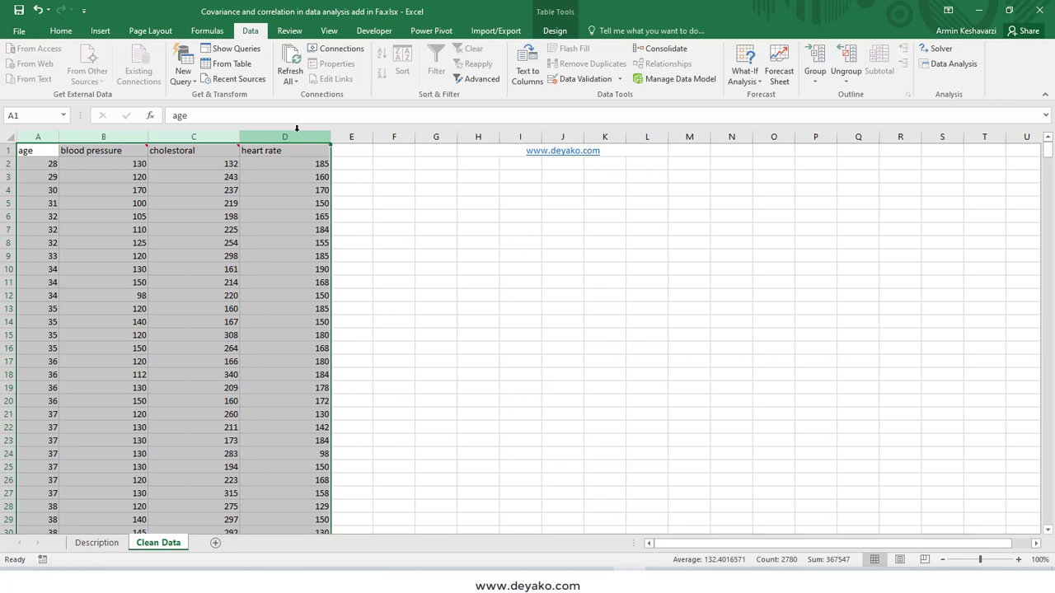
# Step: Read the data set information on the Description sheet and return to the age and blood pressure columns of Clean Data
pyautogui.click(97, 543)
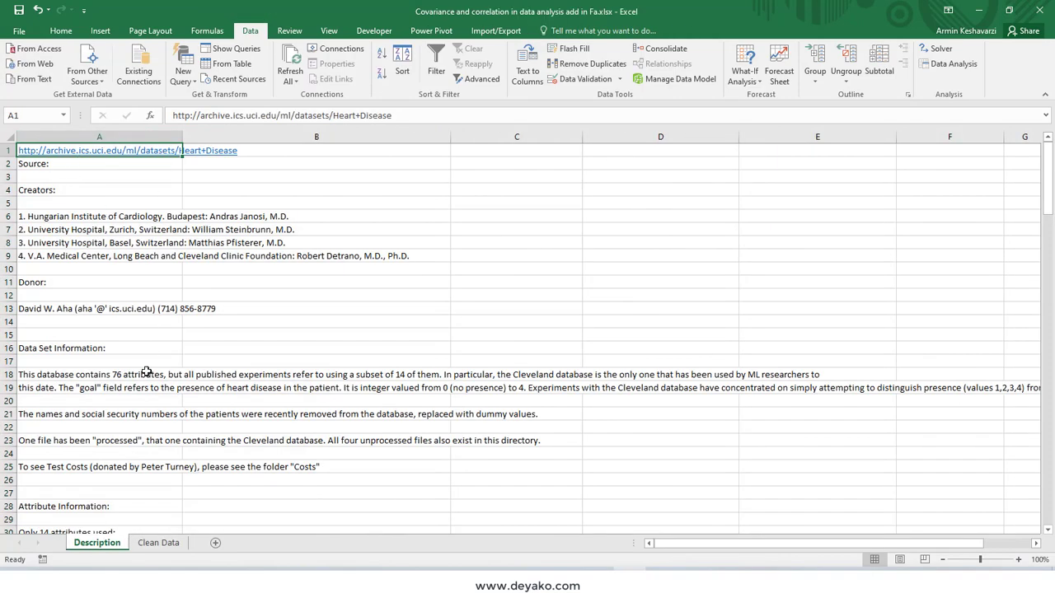
pyautogui.click(157, 544)
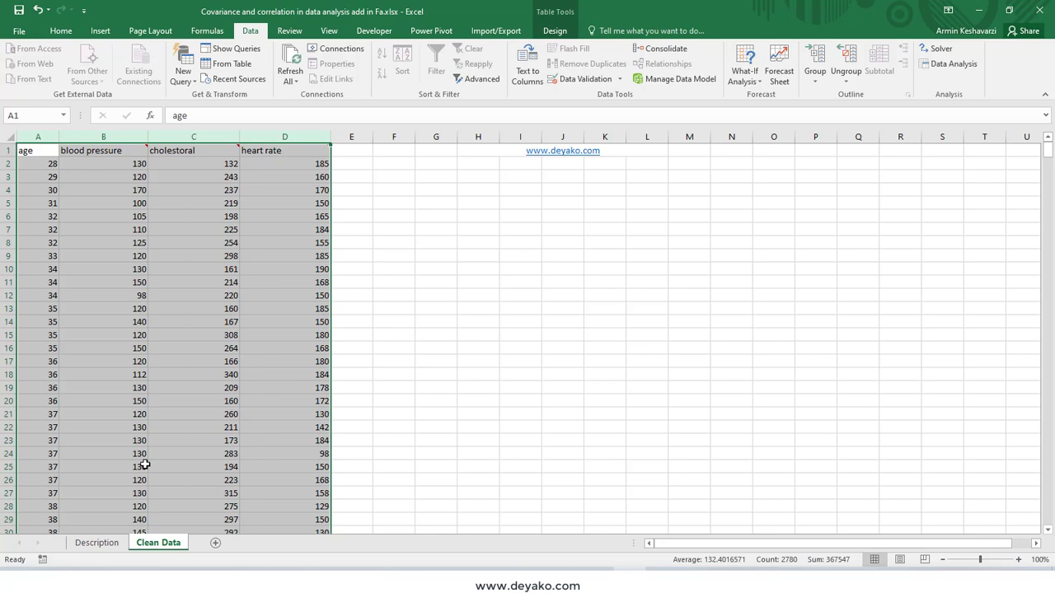
pyautogui.moveTo(35, 137); pyautogui.dragTo(284, 140)
pyautogui.click(56, 192)
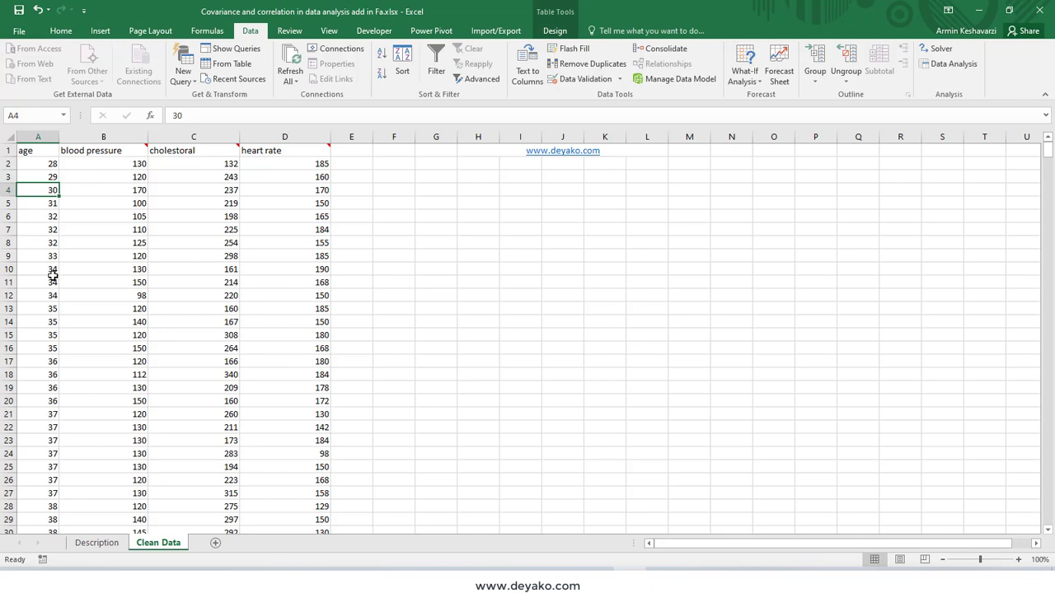
pyautogui.click(33, 138)
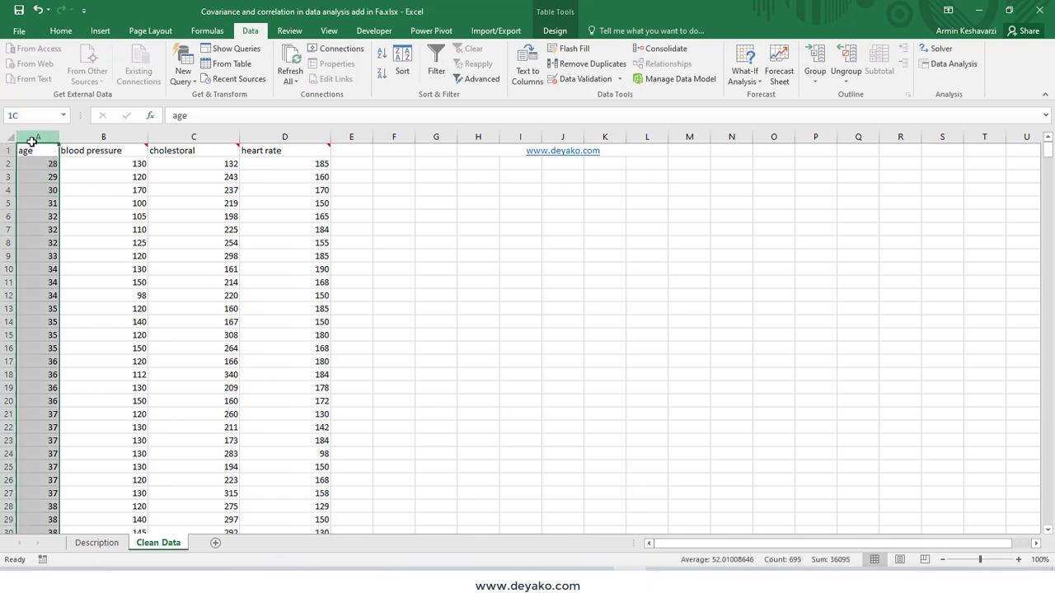
pyautogui.moveTo(31, 140); pyautogui.dragTo(107, 138)
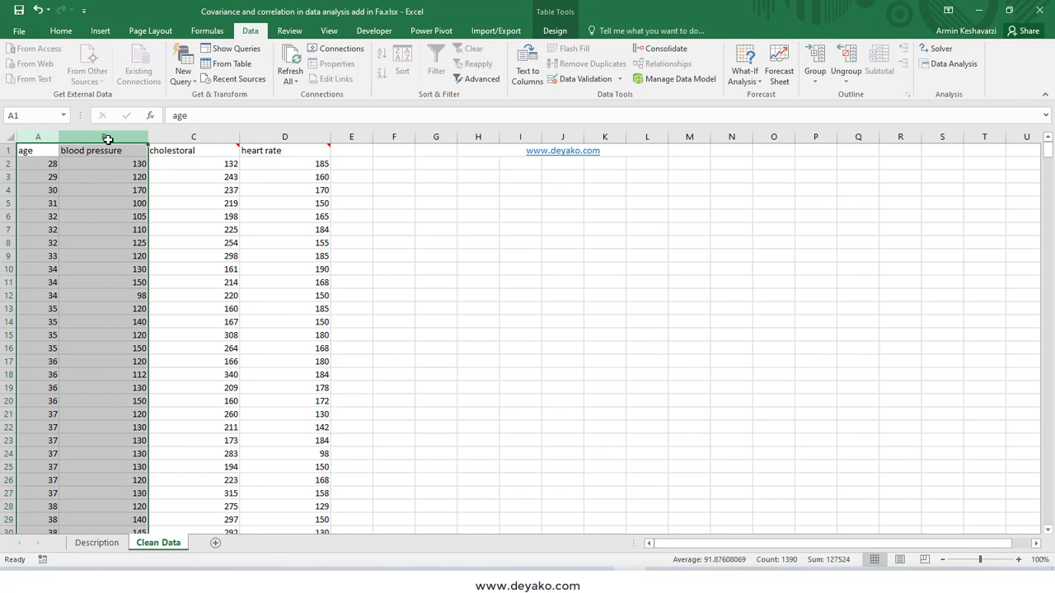
pyautogui.click(41, 152)
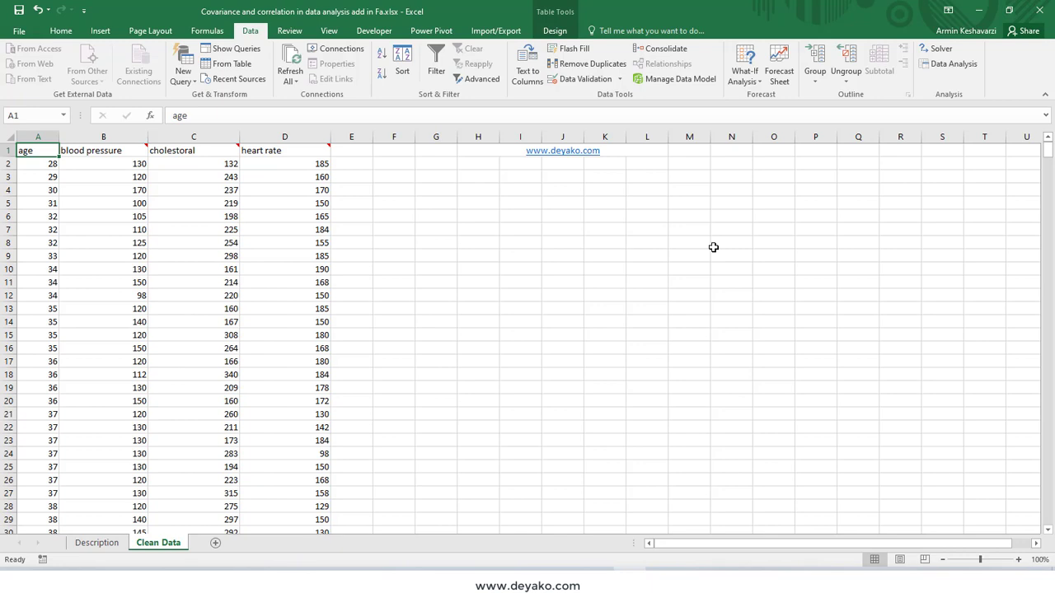
# Step: Start a Covariance analysis with the full data table including its headers, $A$1:$D$695, as the input range
pyautogui.click(945, 71)
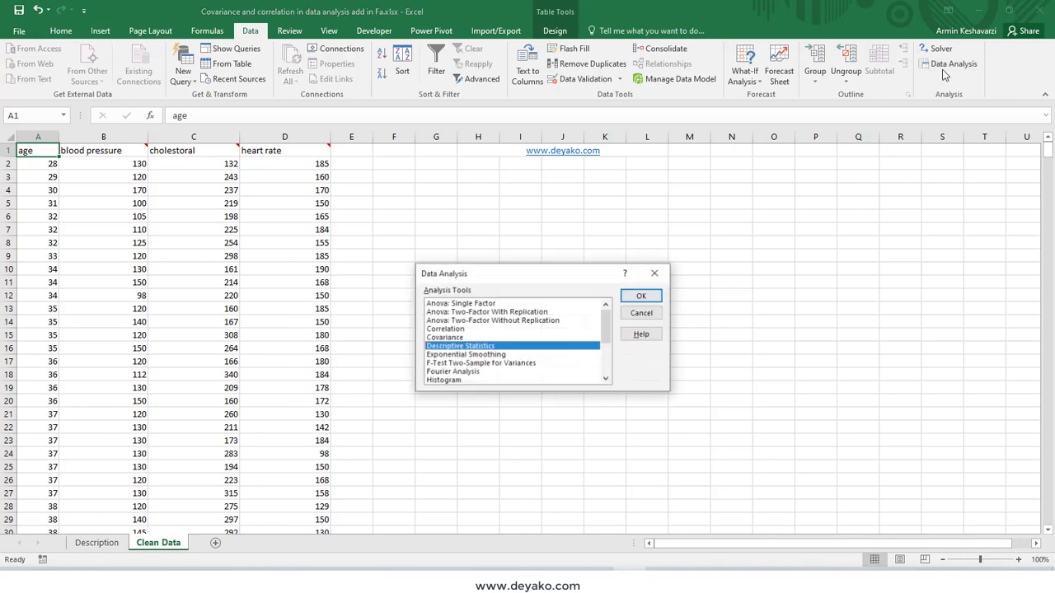
pyautogui.click(446, 338)
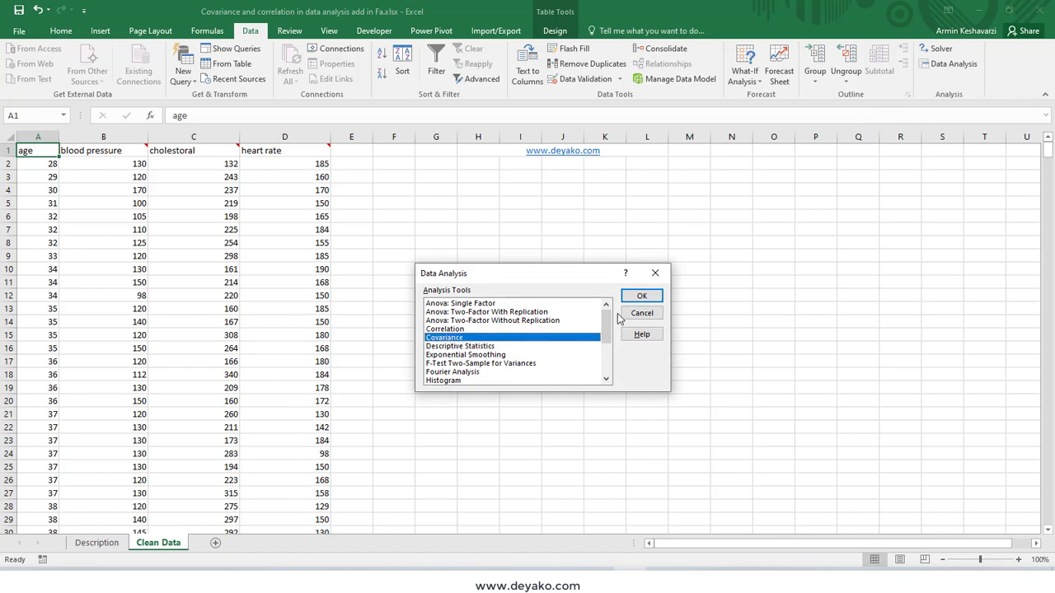
pyautogui.click(641, 298)
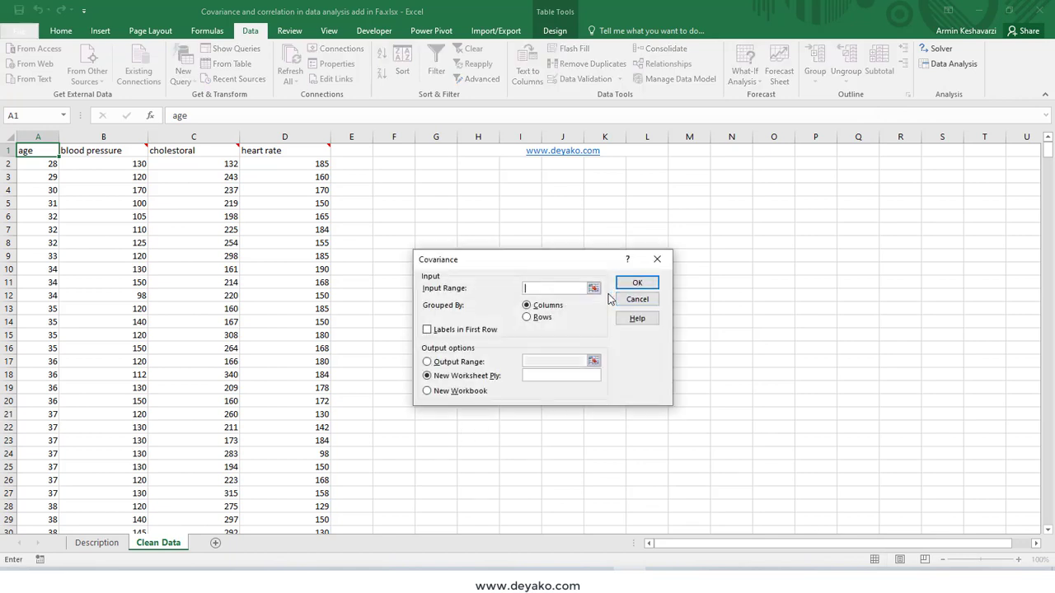
pyautogui.click(33, 151)
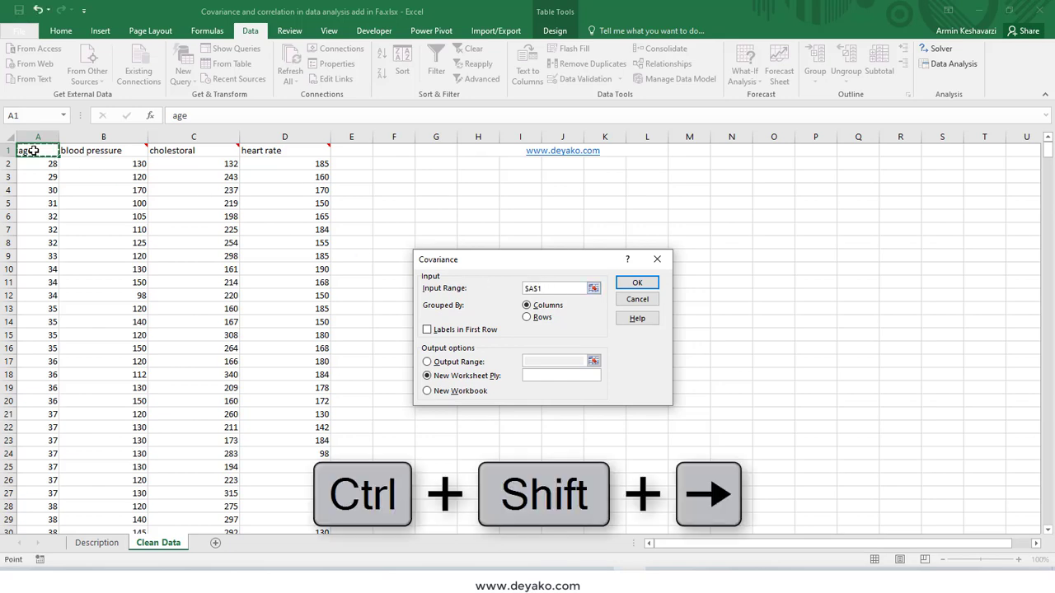
pyautogui.hotkey('ctrl', 'shift', 'Right')
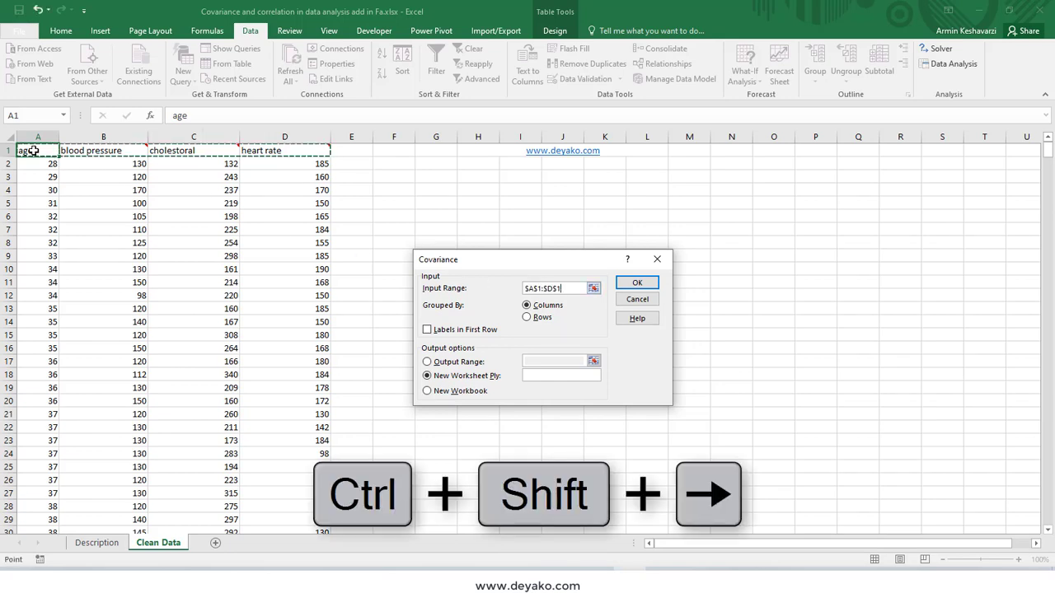
pyautogui.hotkey('ctrl', 'shift', 'Down')
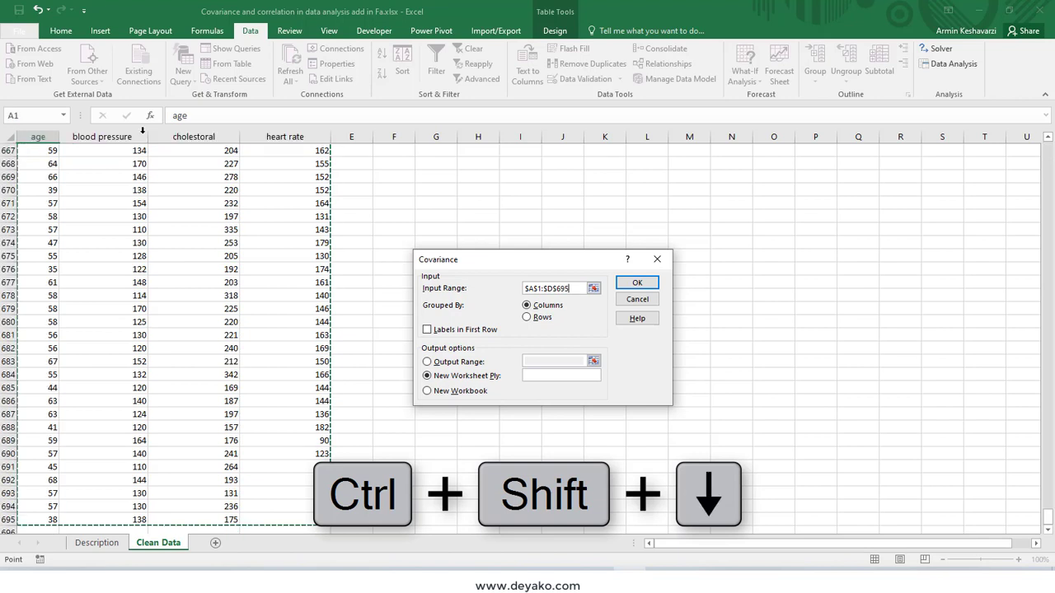
pyautogui.moveTo(1051, 521); pyautogui.dragTo(1051, 142)
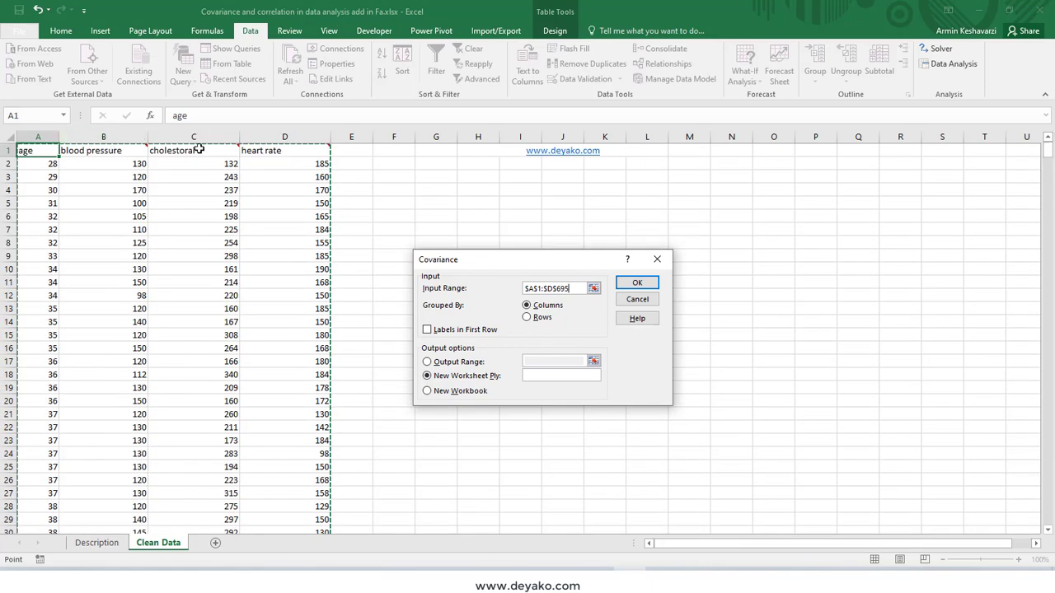
# Step: Treat the first row as labels and output the covariance matrix to a new worksheet named cov
pyautogui.click(426, 330)
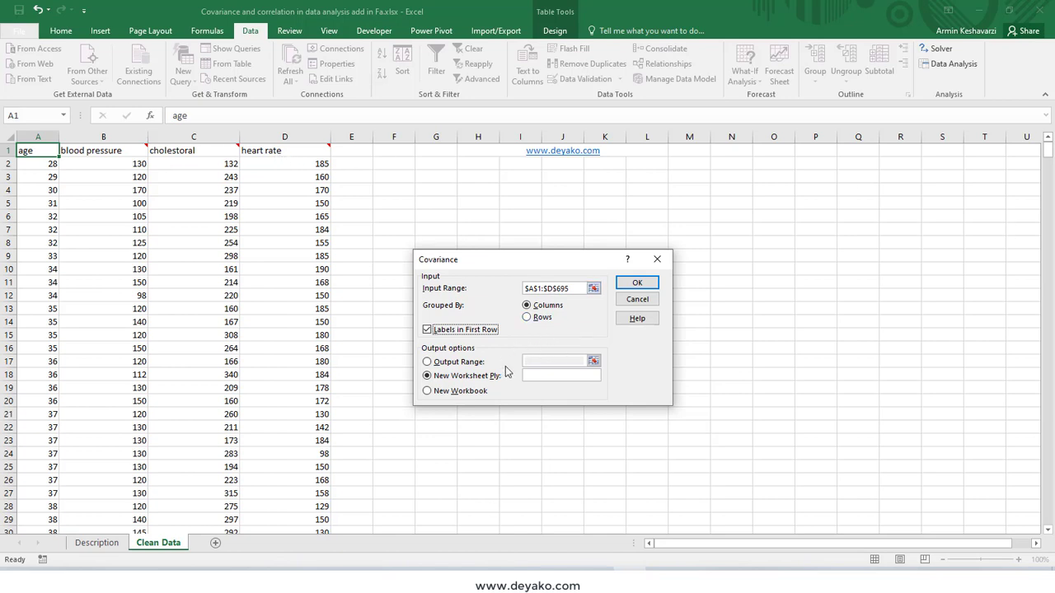
pyautogui.click(451, 375)
pyautogui.click(575, 377)
pyautogui.write('cov')
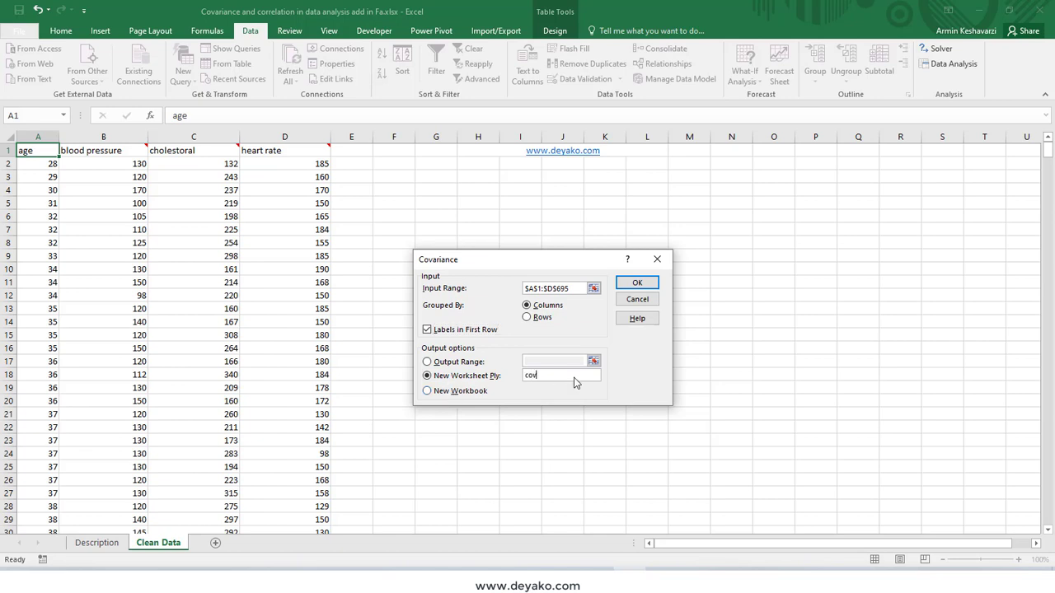
pyautogui.click(647, 284)
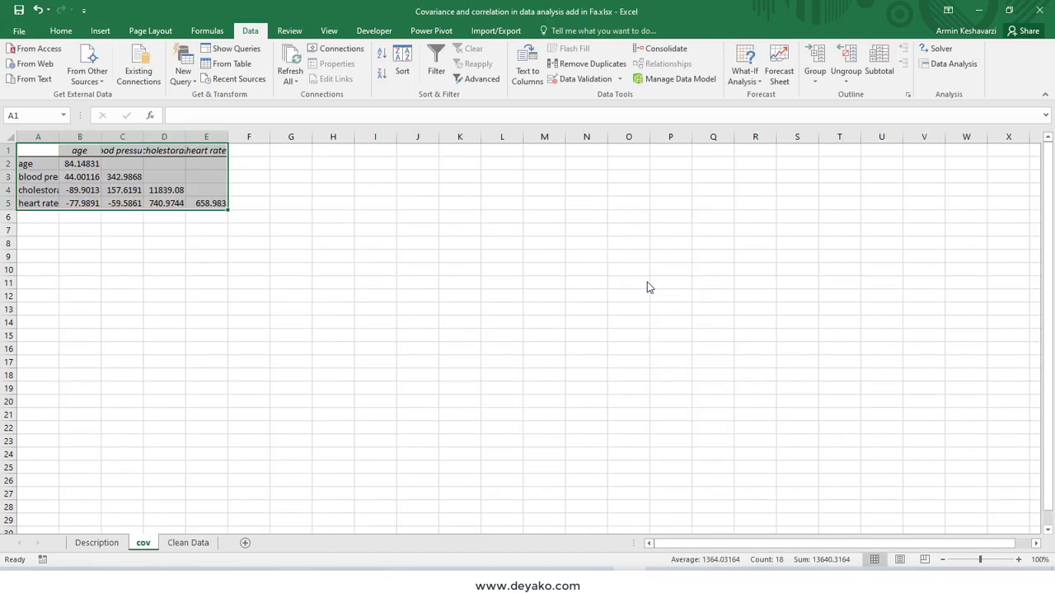
# Step: Widen the blood pressure, cholestoral and heart rate columns of the covariance matrix to fit their contents
pyautogui.doubleClick(144, 136)
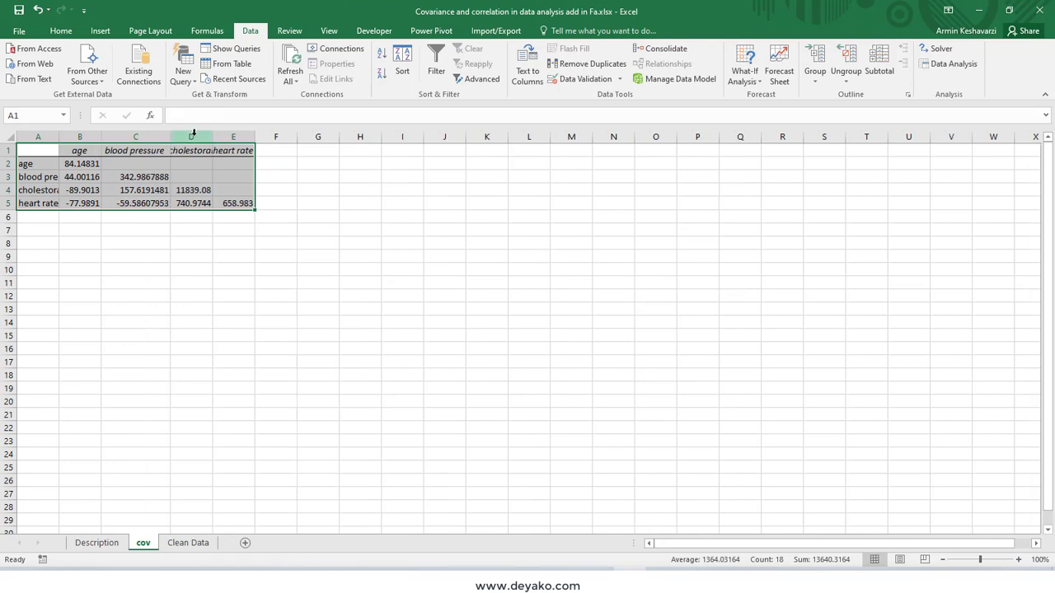
pyautogui.doubleClick(213, 136)
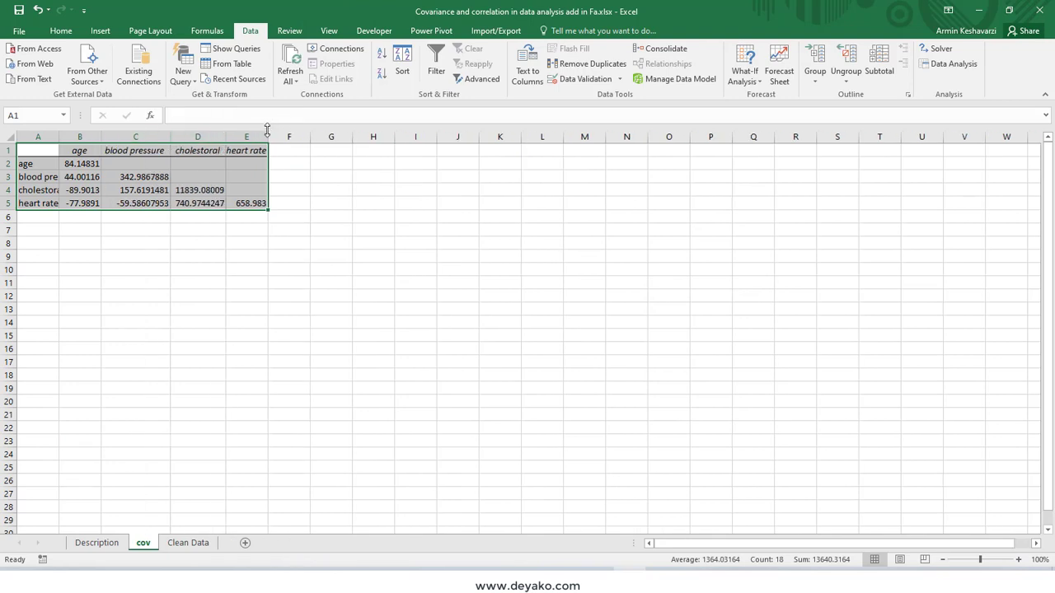
pyautogui.moveTo(268, 134); pyautogui.dragTo(294, 132)
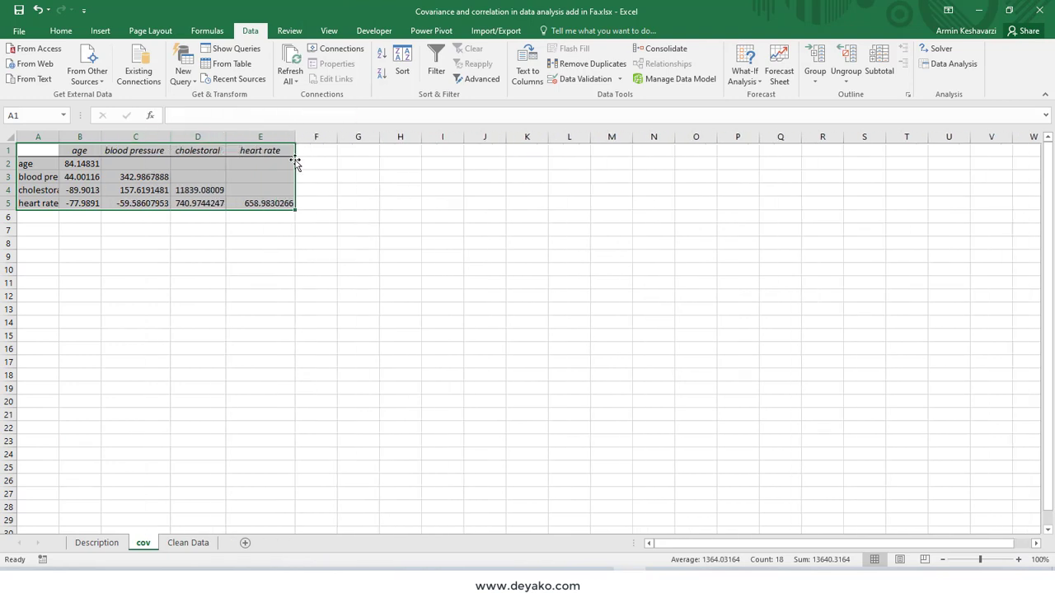
# Step: Examine the covariance matrix's row and column labels and the empty cells above its diagonal
pyautogui.click(24, 163)
pyautogui.click(89, 149)
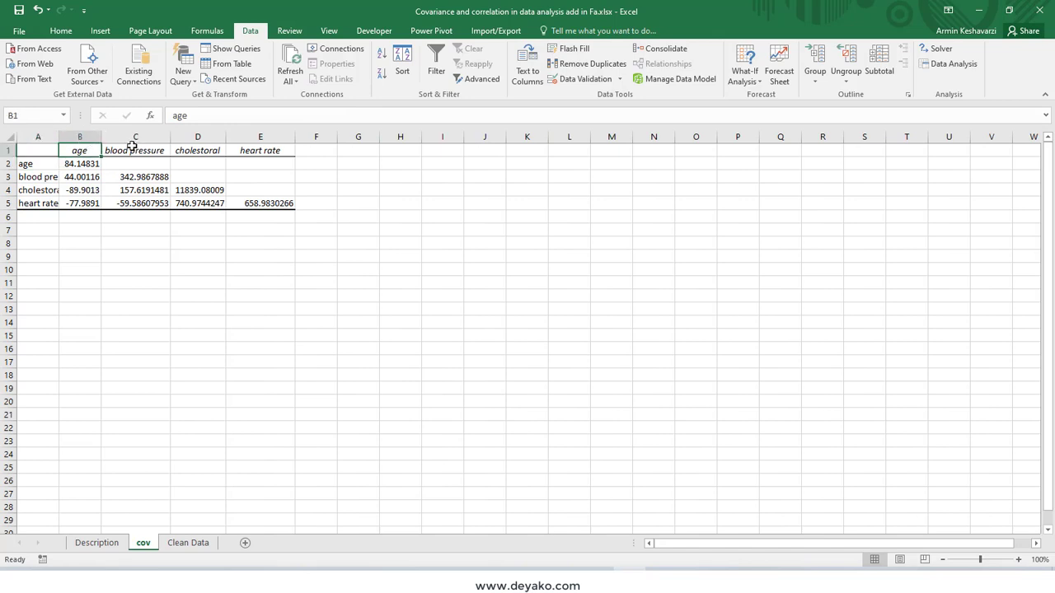
pyautogui.click(134, 148)
pyautogui.click(45, 176)
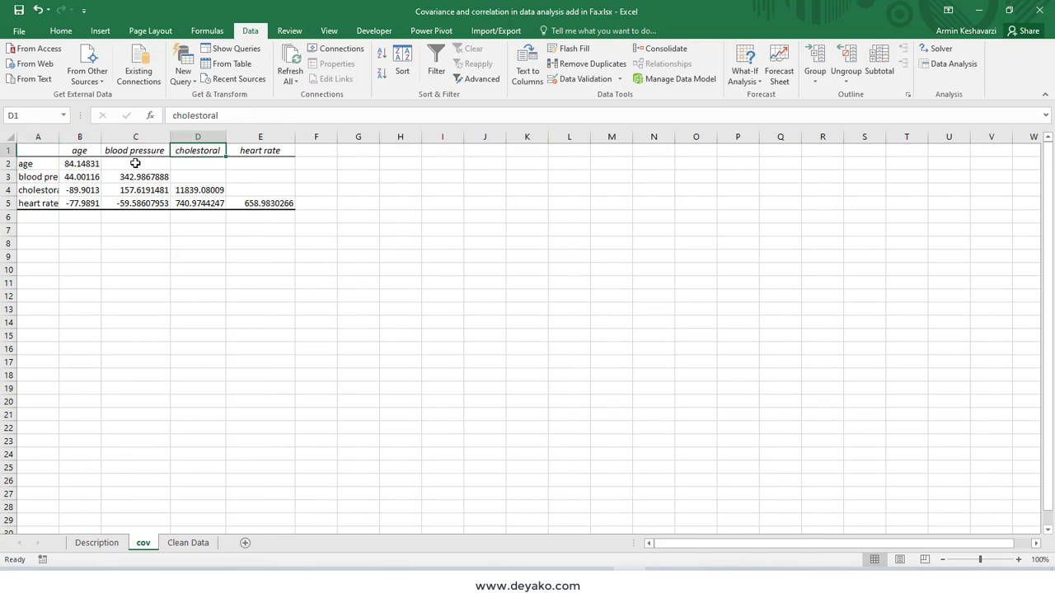
pyautogui.moveTo(136, 163); pyautogui.dragTo(276, 163)
pyautogui.moveTo(191, 177); pyautogui.dragTo(271, 173)
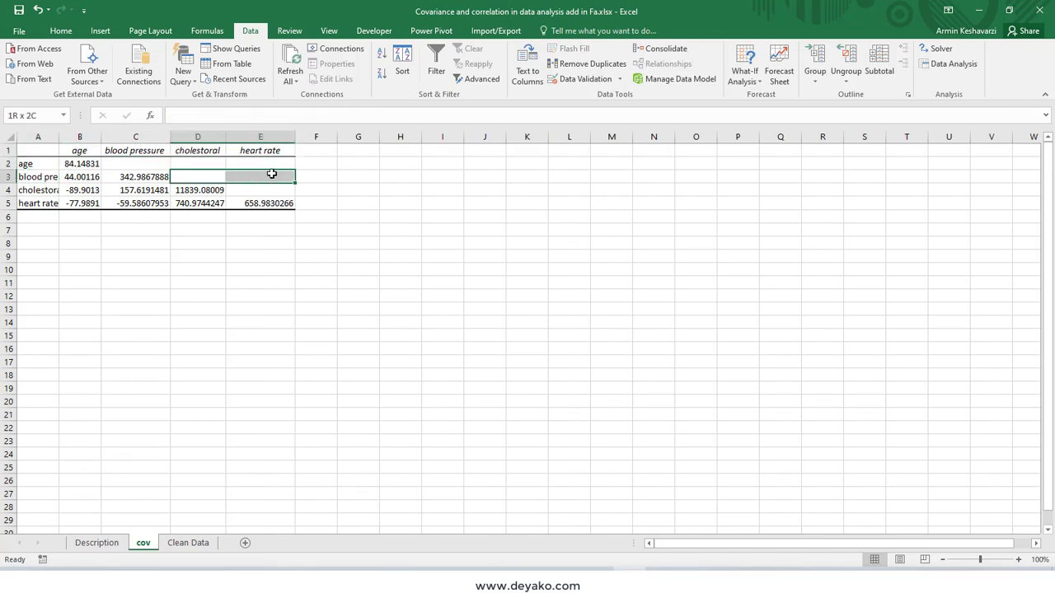
# Step: Compare the filled cells below the covariance matrix's diagonal with the empty cells above it
pyautogui.moveTo(80, 164); pyautogui.dragTo(90, 190)
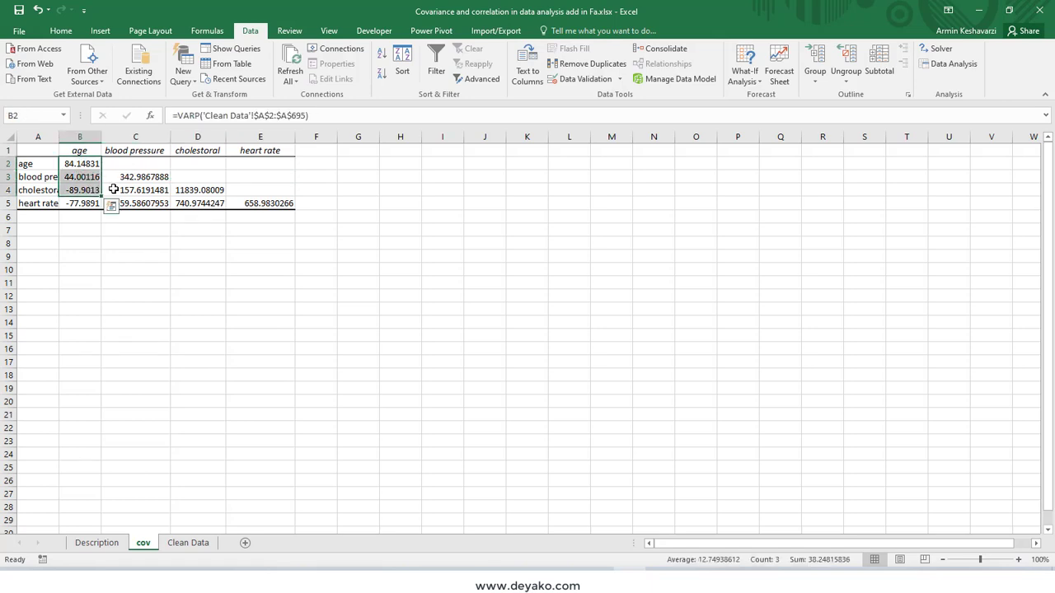
pyautogui.moveTo(273, 205); pyautogui.dragTo(80, 189)
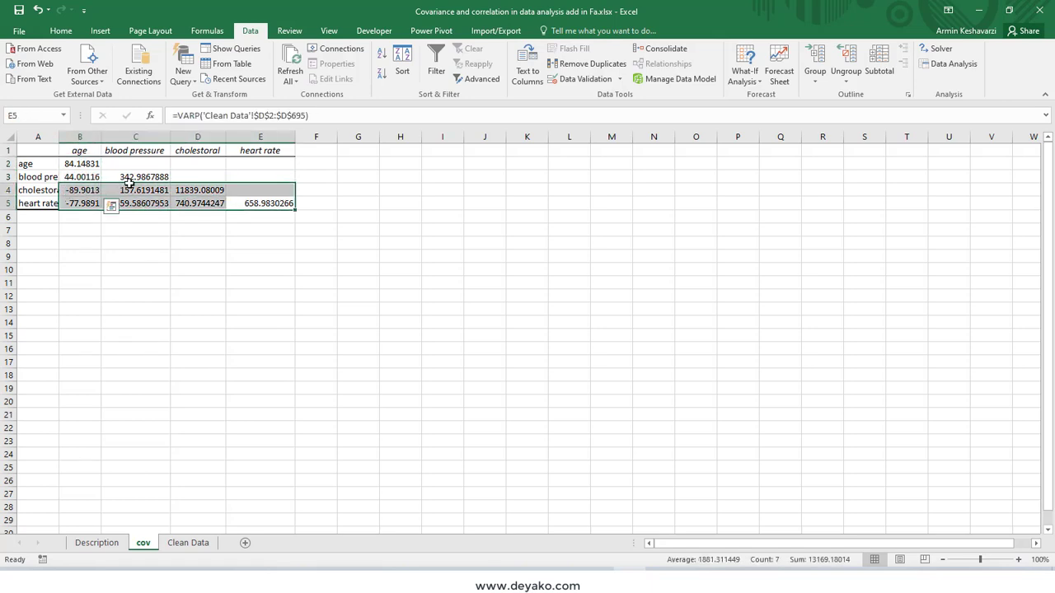
pyautogui.moveTo(157, 164); pyautogui.dragTo(262, 176)
pyautogui.click(250, 201)
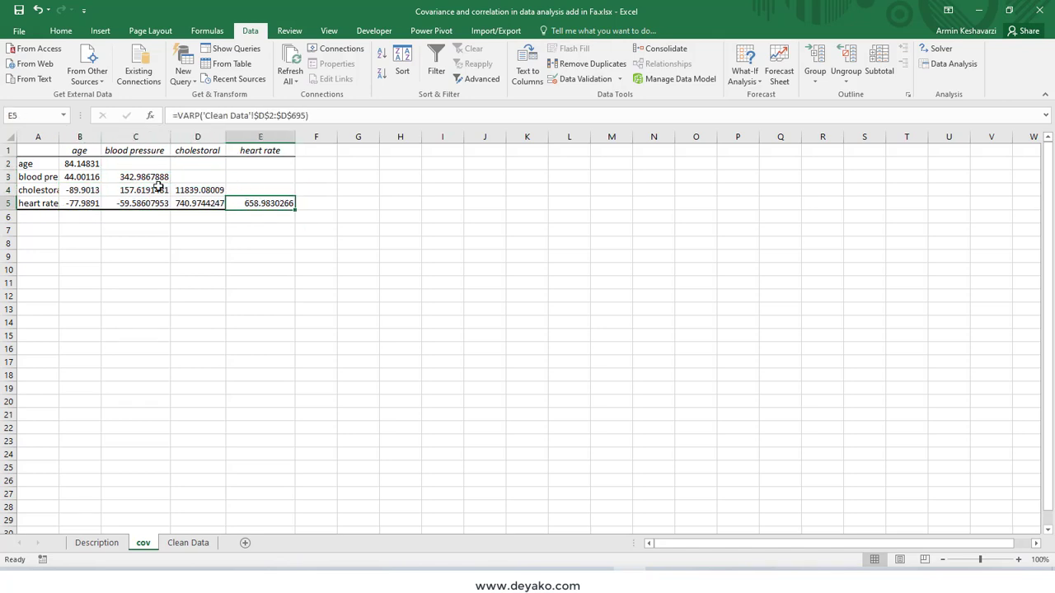
# Step: Match each age covariance in the first column with its mirrored empty cell in the age row
pyautogui.click(79, 189)
pyautogui.click(144, 163)
pyautogui.click(91, 178)
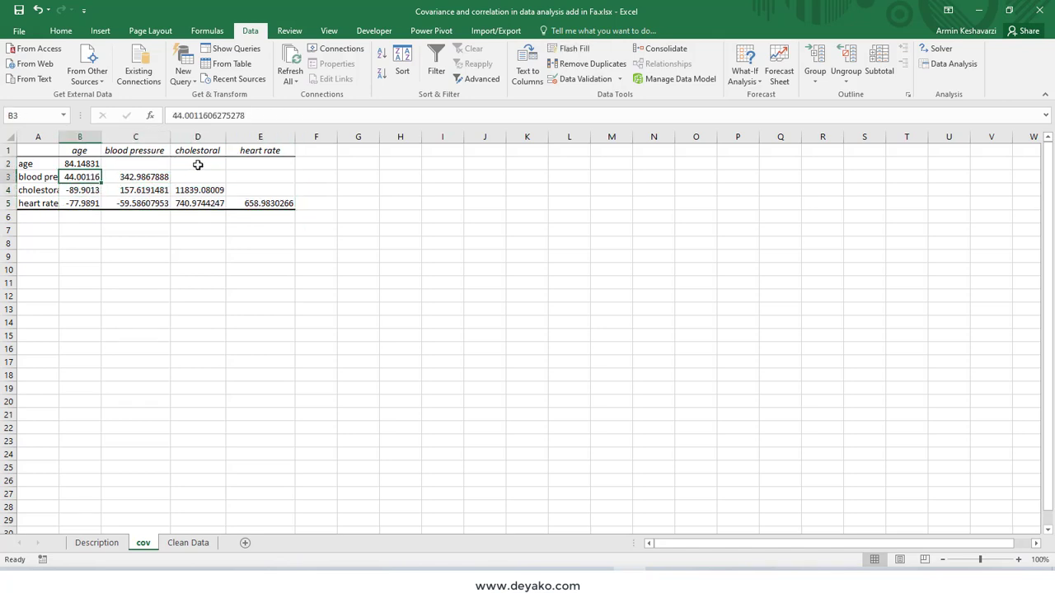
pyautogui.click(199, 165)
pyautogui.click(94, 193)
pyautogui.click(247, 161)
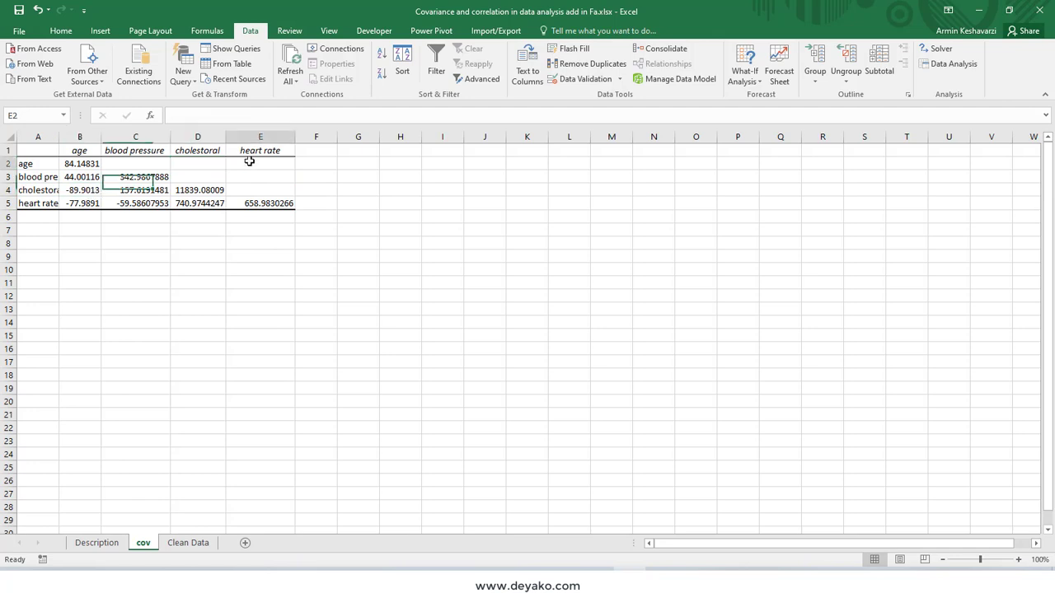
pyautogui.click(87, 201)
pyautogui.moveTo(149, 153); pyautogui.dragTo(264, 163)
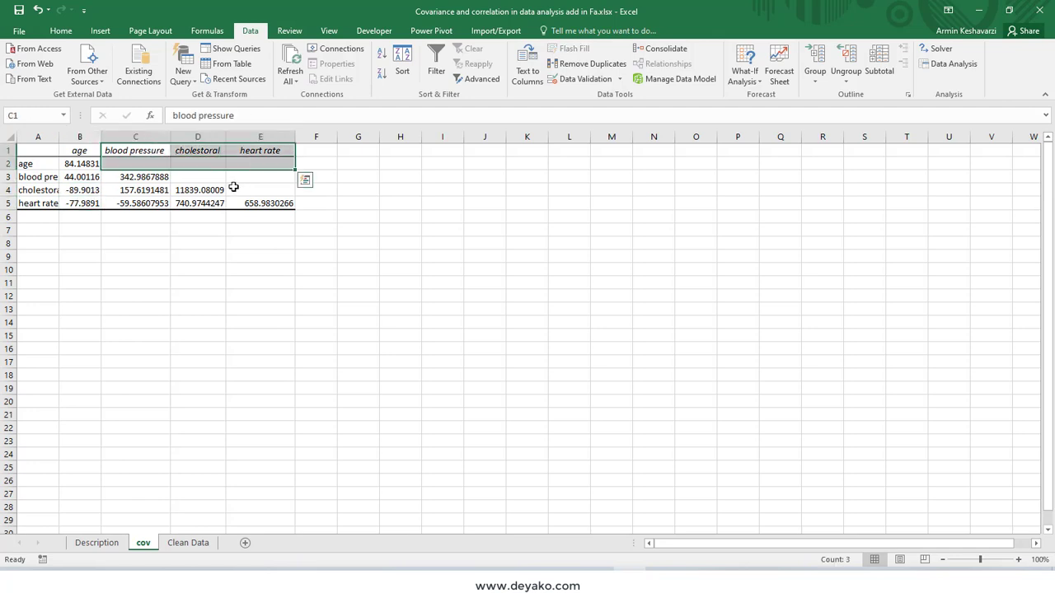
# Step: Examine the covariance matrix's diagonal cells, from age with age through heart rate with heart rate
pyautogui.click(25, 163)
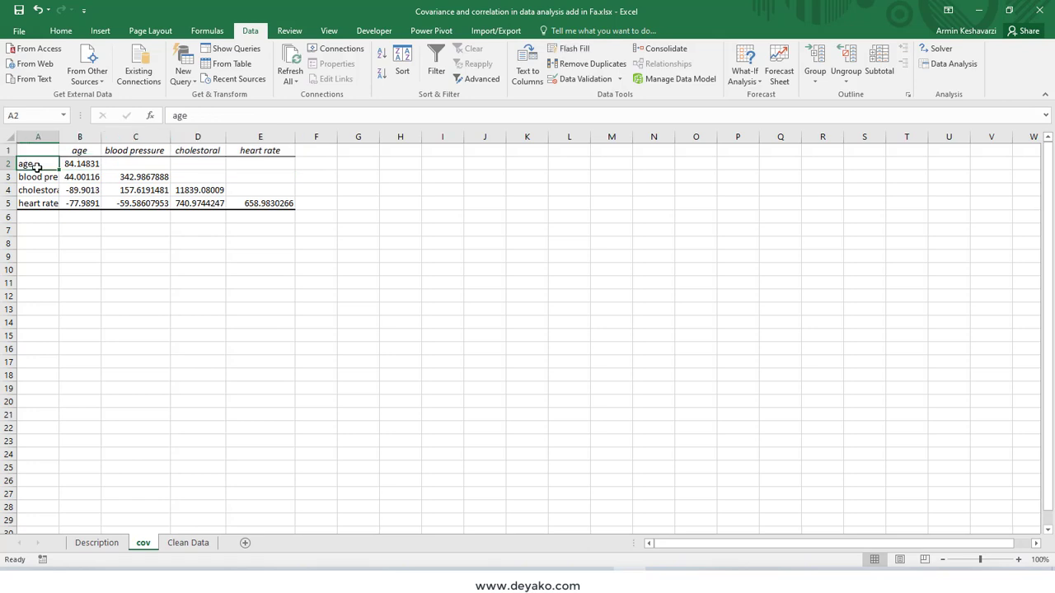
pyautogui.click(77, 146)
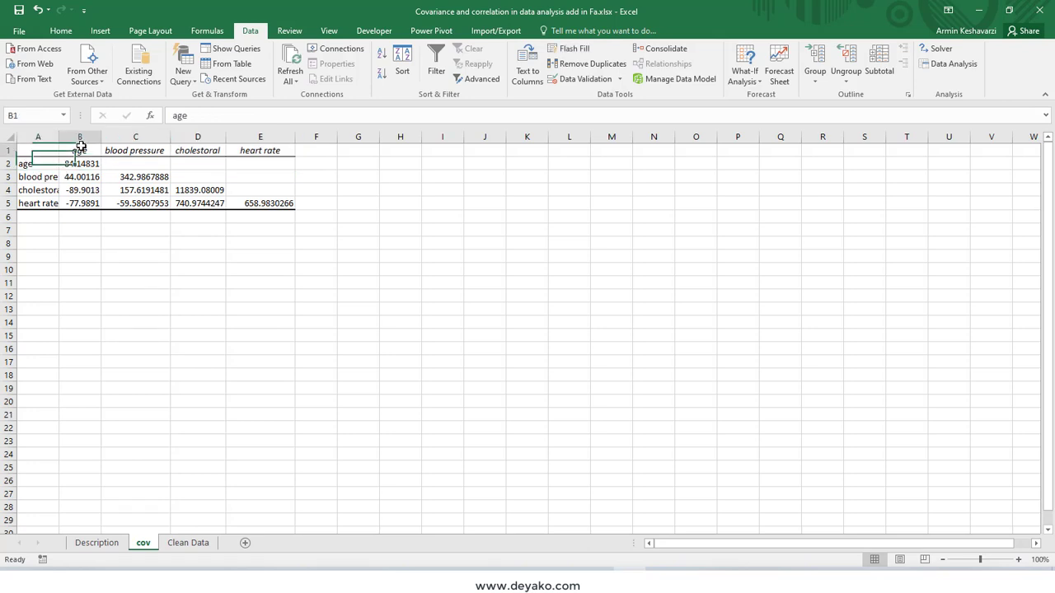
pyautogui.click(26, 163)
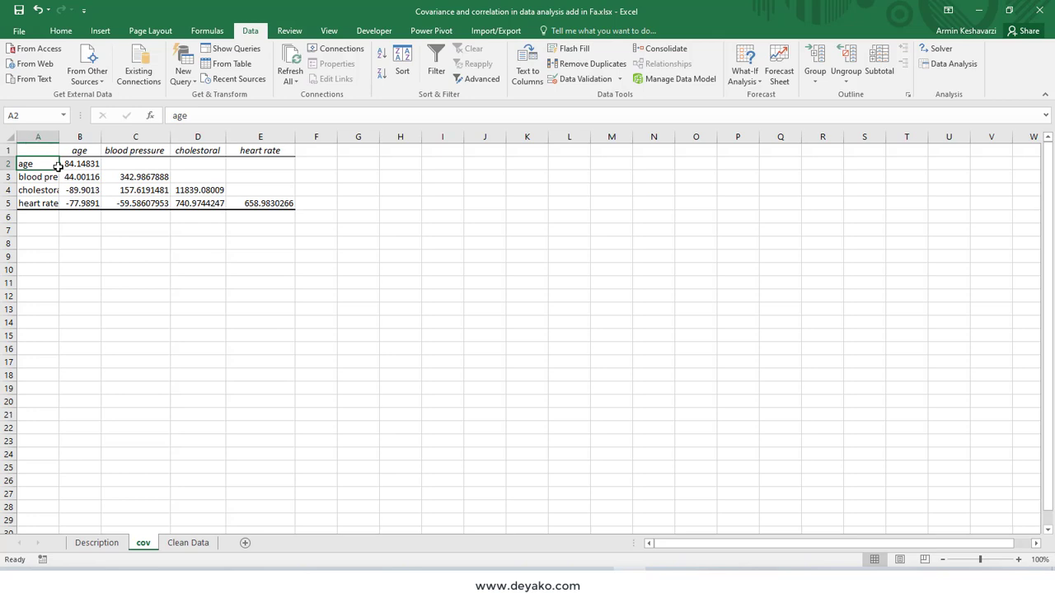
pyautogui.click(80, 166)
pyautogui.click(134, 177)
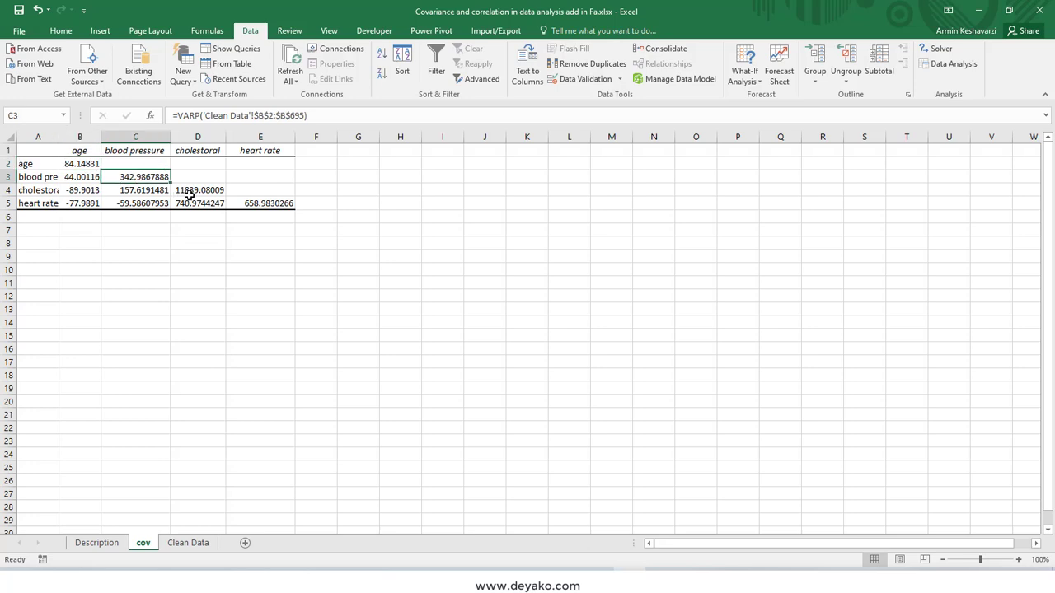
pyautogui.click(196, 190)
pyautogui.click(275, 204)
# Step: Widen the row label column A of the covariance matrix to fit the variable names
pyautogui.click(52, 179)
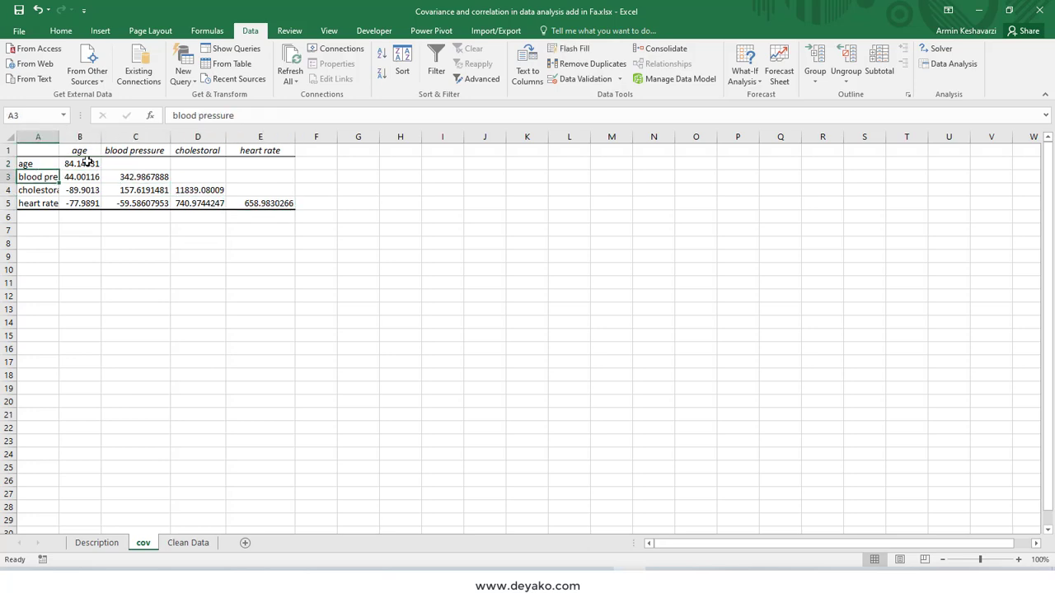
pyautogui.doubleClick(59, 137)
pyautogui.click(174, 150)
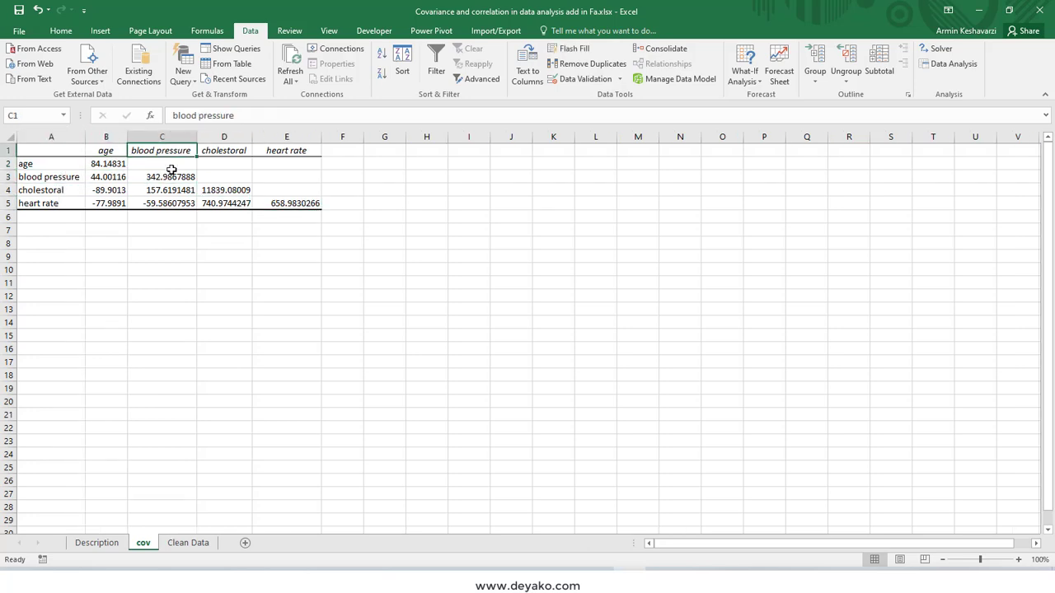
pyautogui.click(170, 176)
pyautogui.click(61, 192)
# Step: Review the full age column on the Clean Data sheet and return to the cov sheet
pyautogui.hotkey('ctrl', 'pagedown')
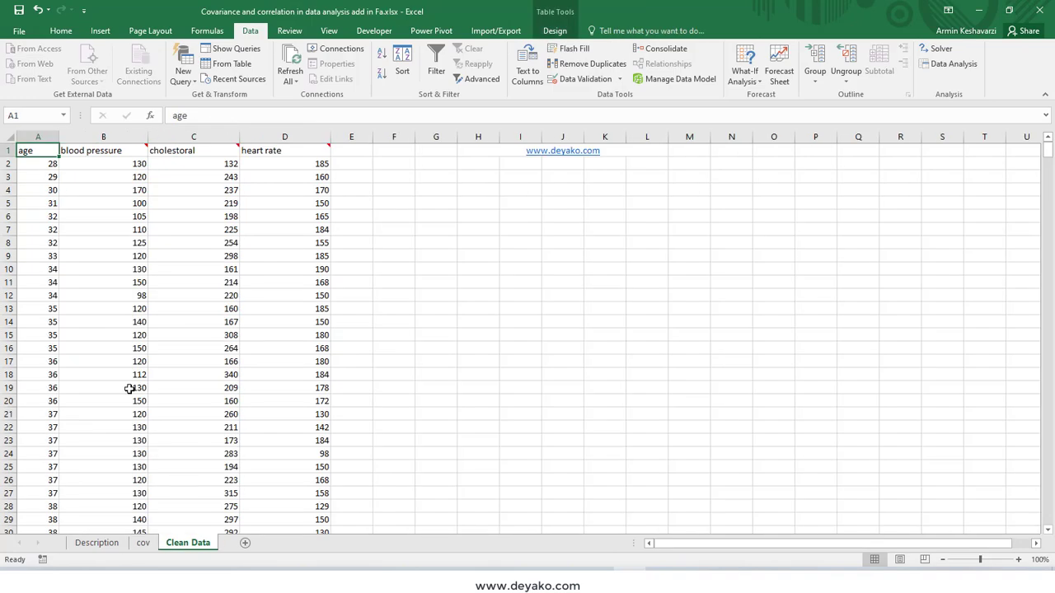
pyautogui.click(24, 150)
pyautogui.hotkey('ctrl', 'shift', 'Down')
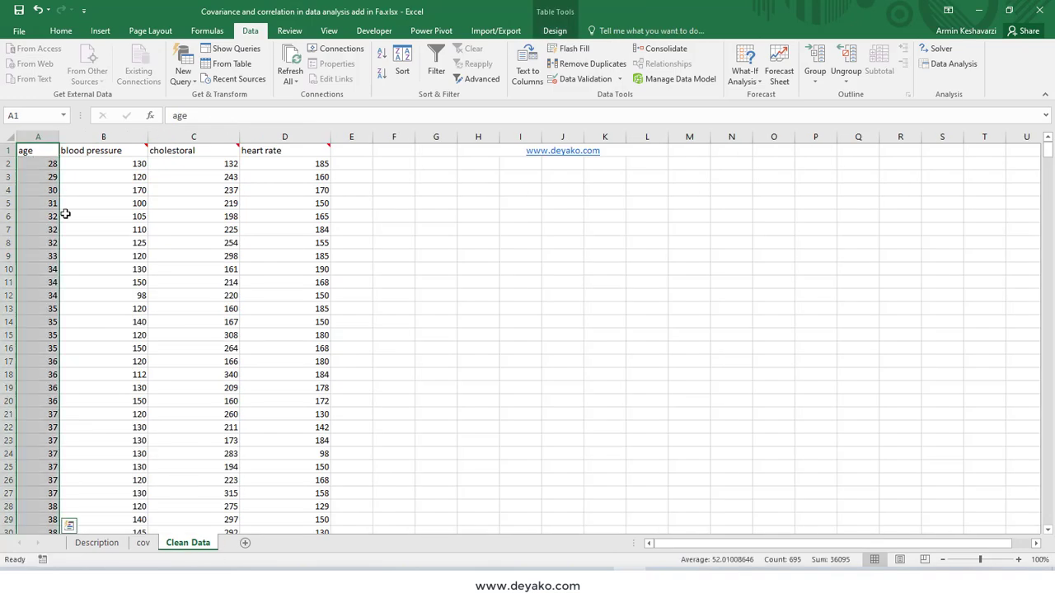
pyautogui.click(142, 543)
# Step: Examine the covariances of blood pressure with age and cholestoral with age, along with their row and column labels
pyautogui.click(50, 175)
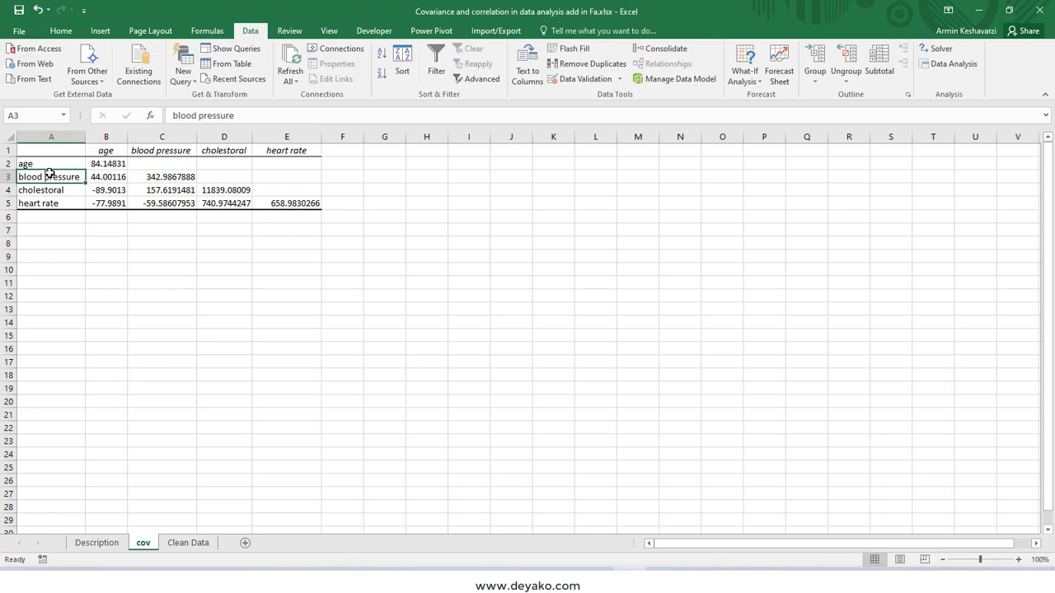
pyautogui.click(115, 147)
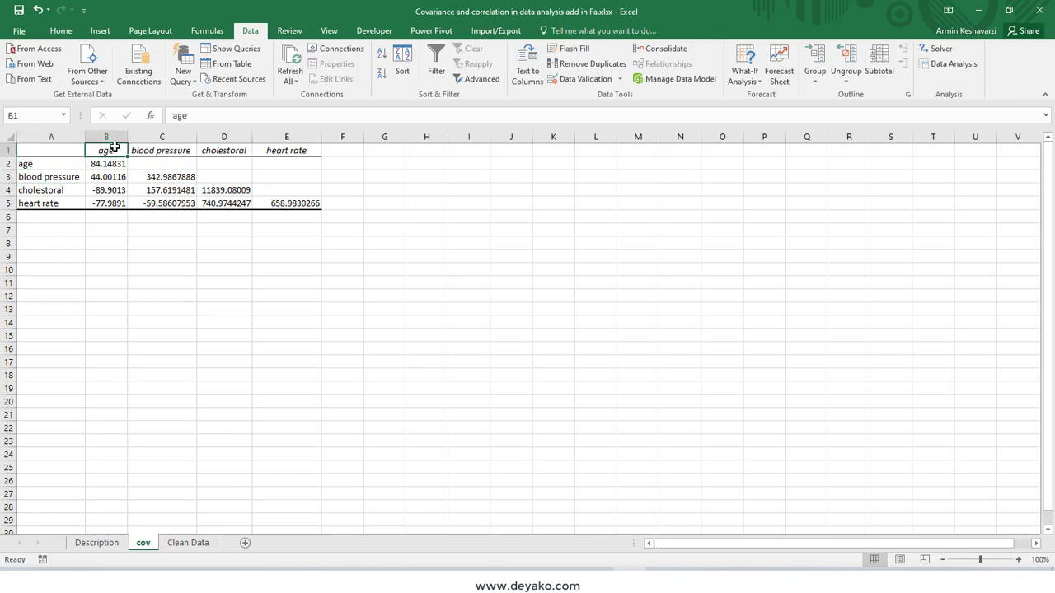
pyautogui.click(114, 176)
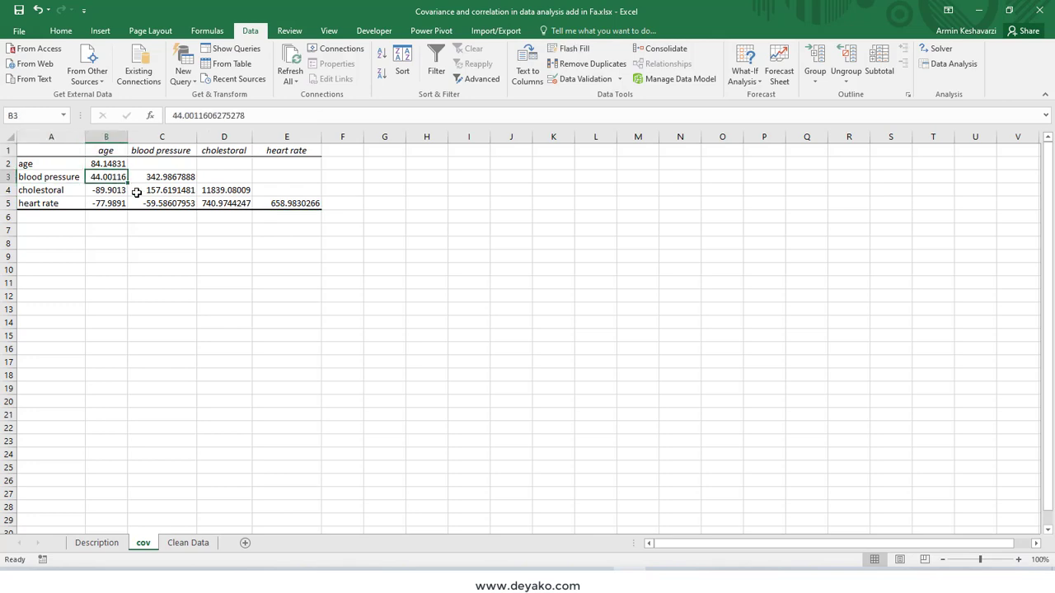
pyautogui.click(66, 188)
pyautogui.click(110, 150)
pyautogui.click(107, 188)
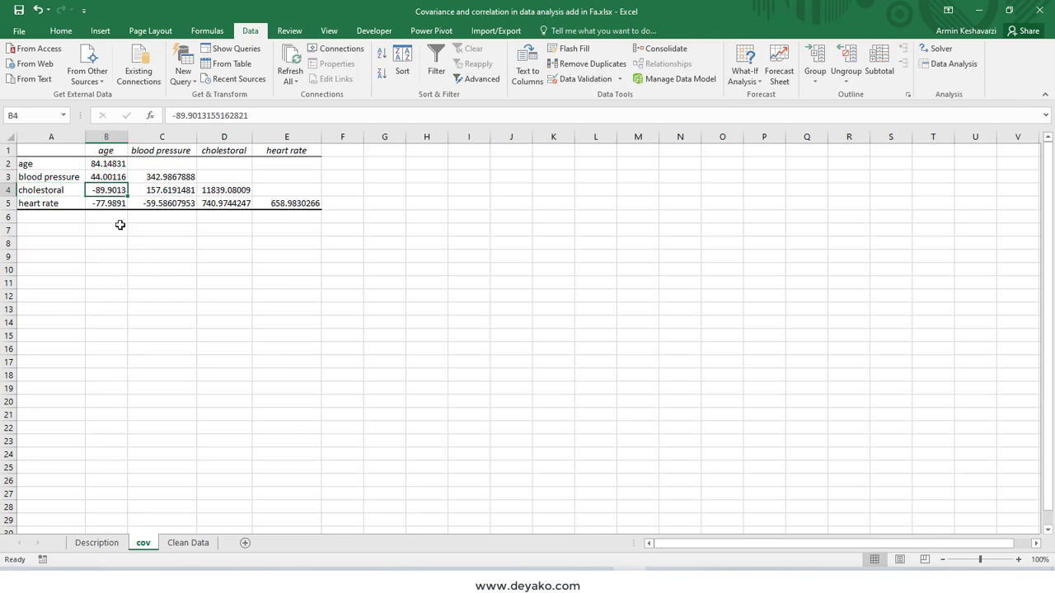
# Step: Read through the heart rate row of the covariance matrix up to its diagonal cell
pyautogui.click(58, 203)
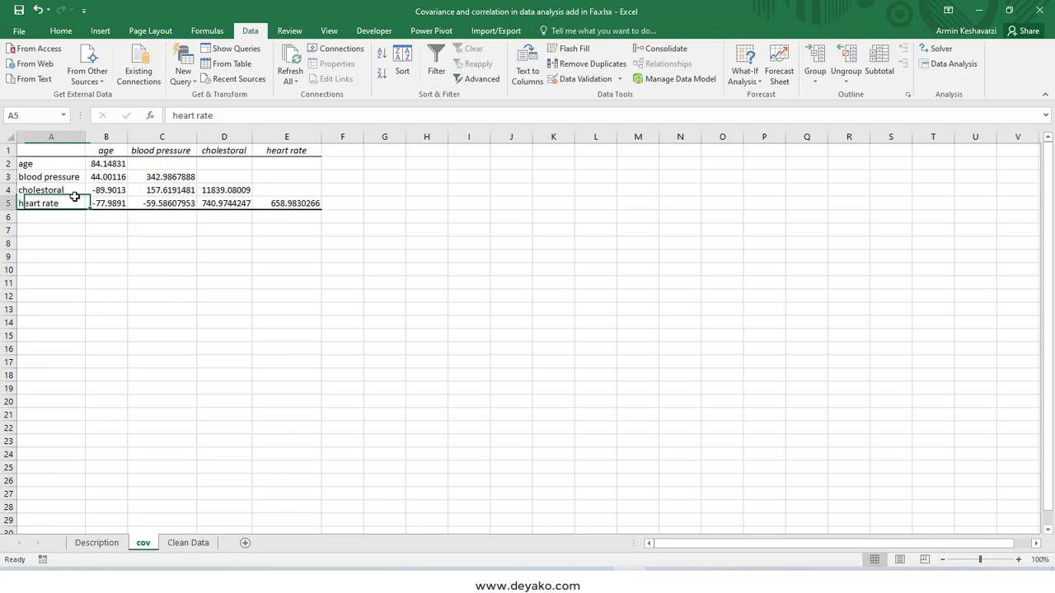
pyautogui.click(166, 204)
pyautogui.click(237, 205)
pyautogui.click(286, 205)
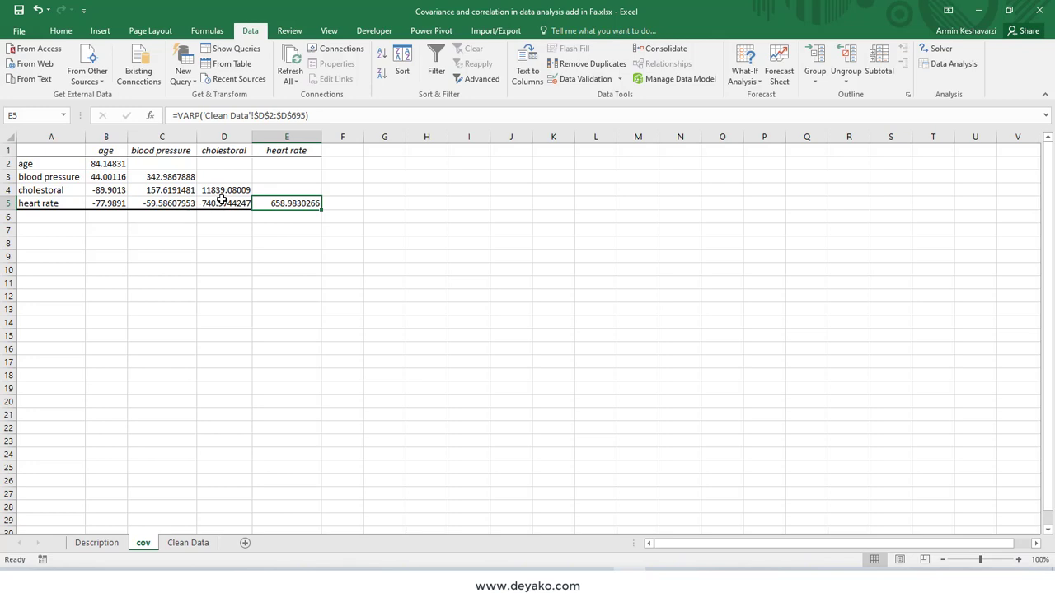
# Step: Compare the signs of the off-diagonal covariances among heart rate, cholestoral, blood pressure and age
pyautogui.click(222, 201)
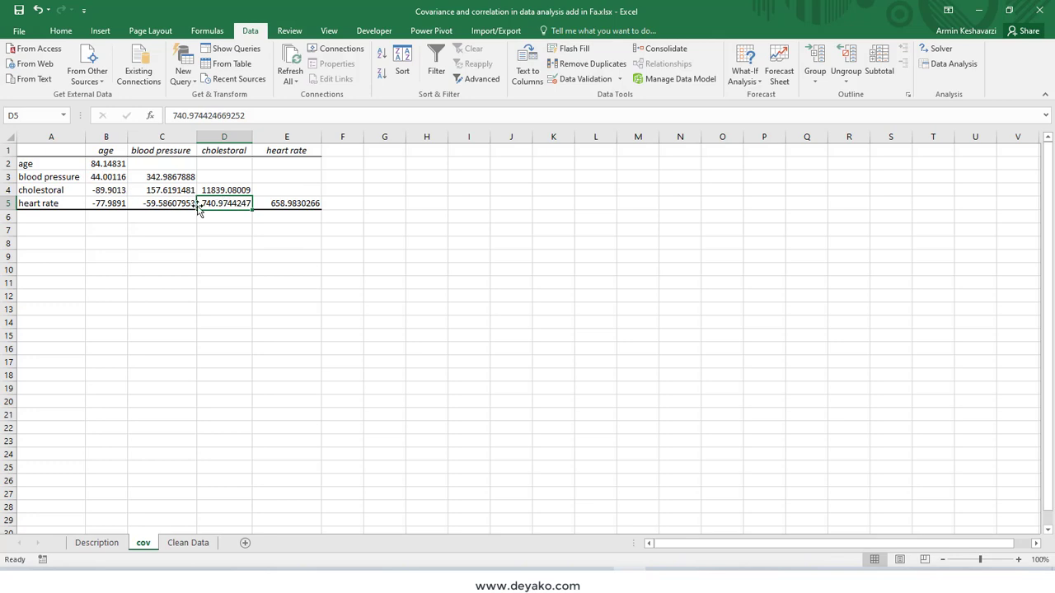
pyautogui.click(169, 203)
pyautogui.click(109, 201)
pyautogui.click(100, 188)
pyautogui.click(104, 176)
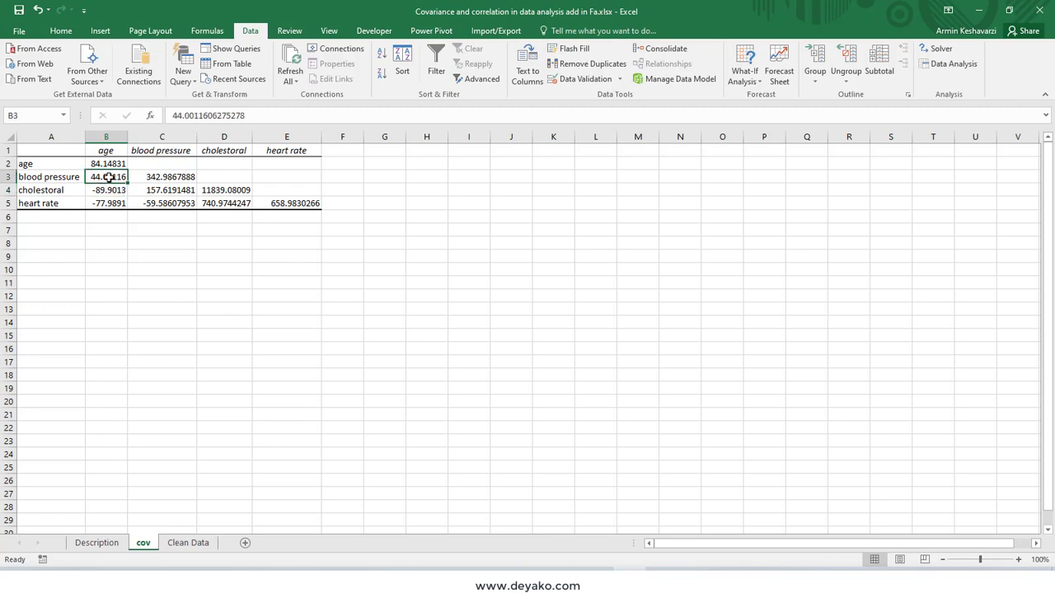
pyautogui.click(138, 187)
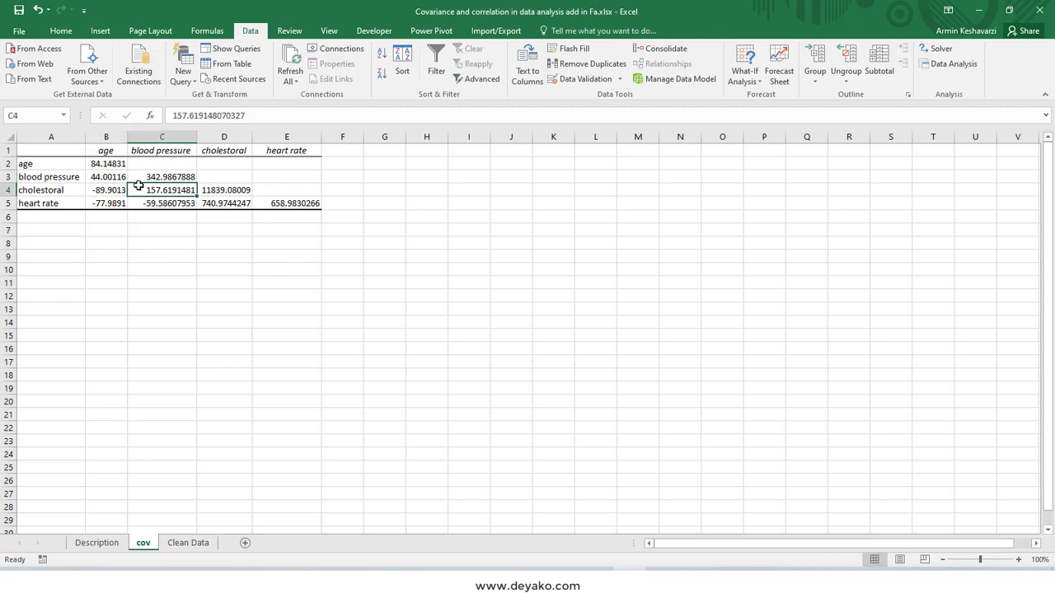
pyautogui.click(108, 203)
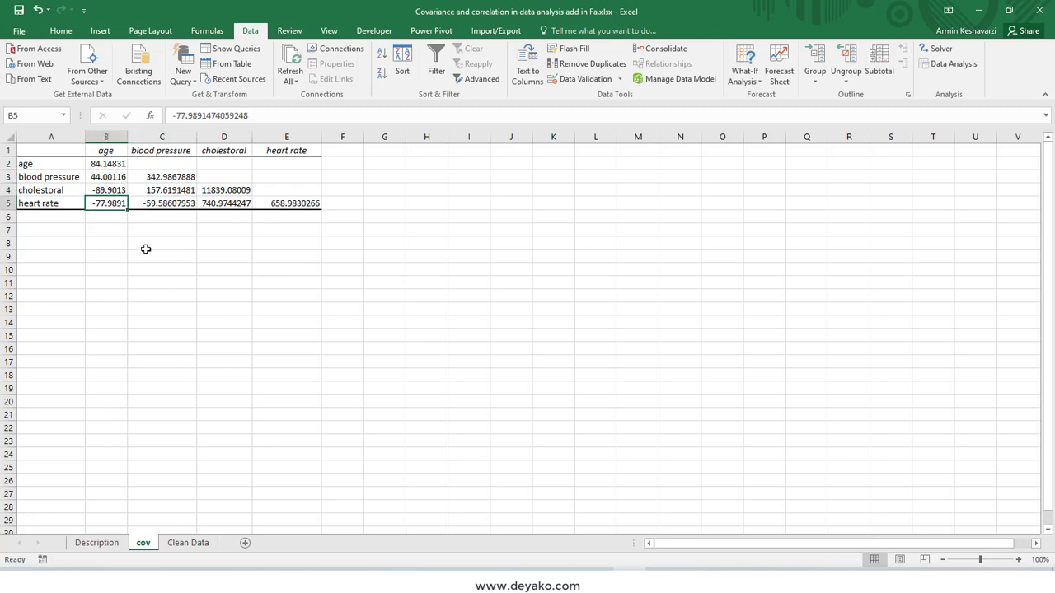
# Step: Check the cholestoral and age covariance against the source columns on the Clean Data sheet, and return to the cov sheet
pyautogui.click(117, 191)
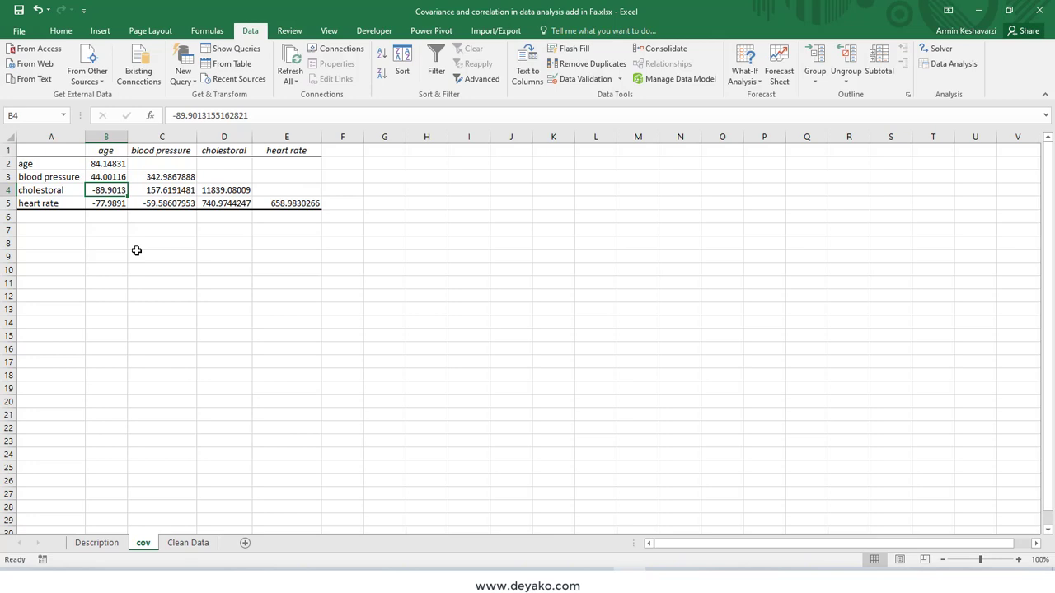
pyautogui.click(195, 542)
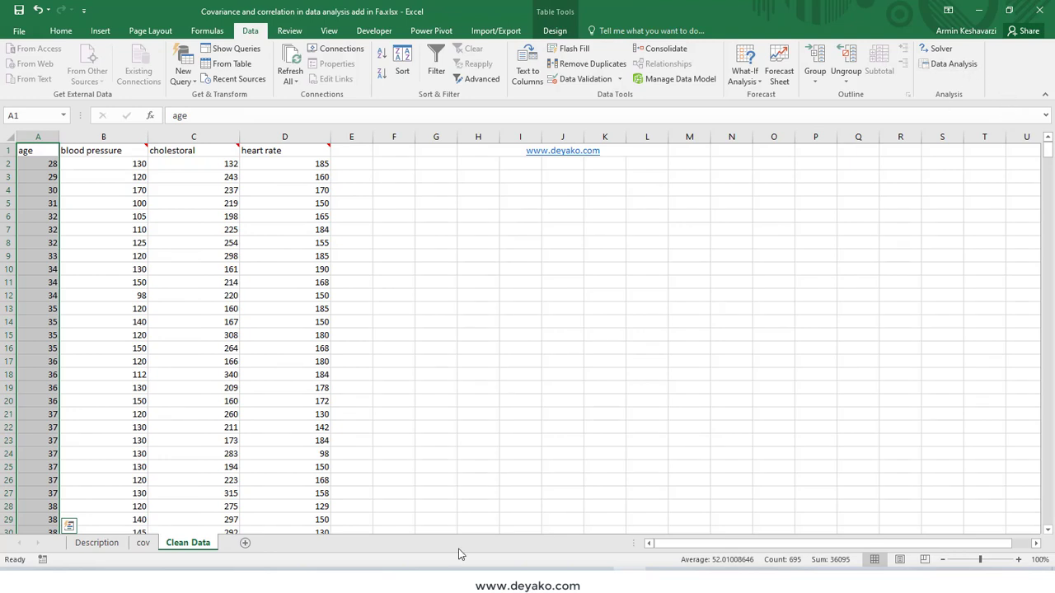
pyautogui.click(143, 542)
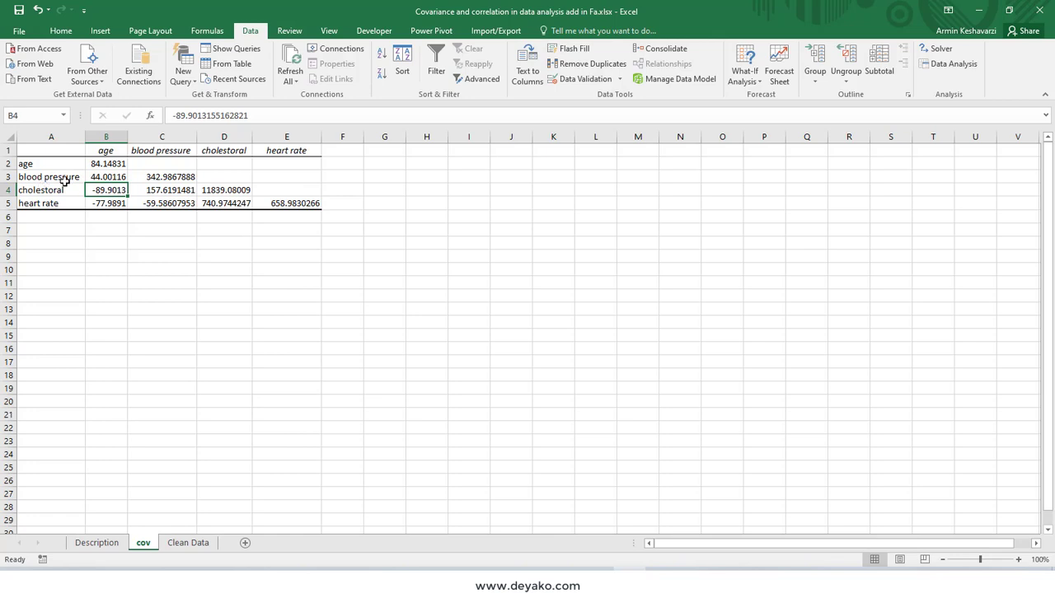
# Step: Compare the diagonal variance of cholestoral with that of age in the covariance matrix
pyautogui.click(225, 194)
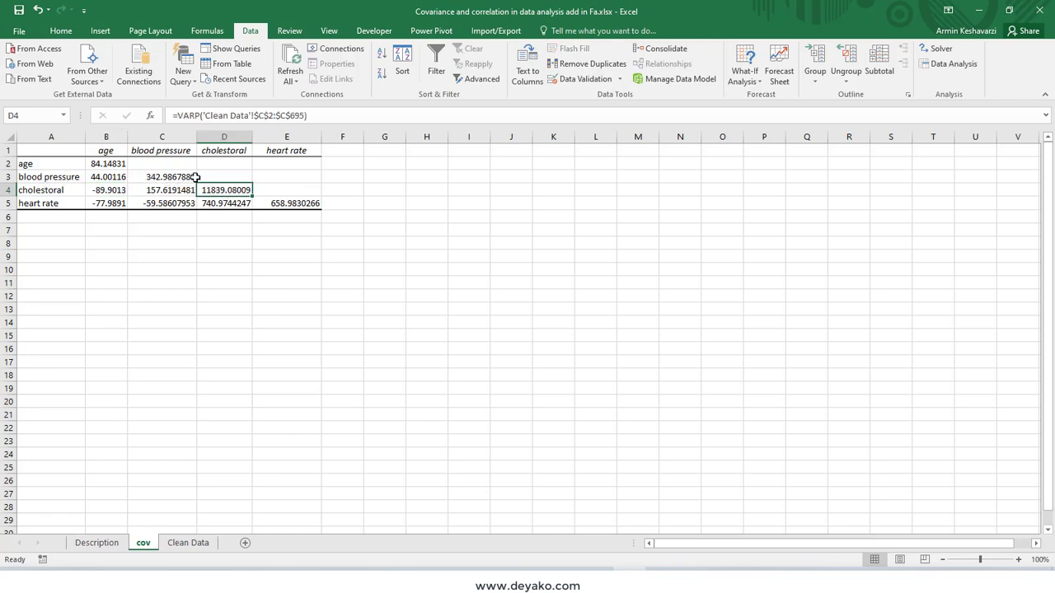
pyautogui.click(99, 163)
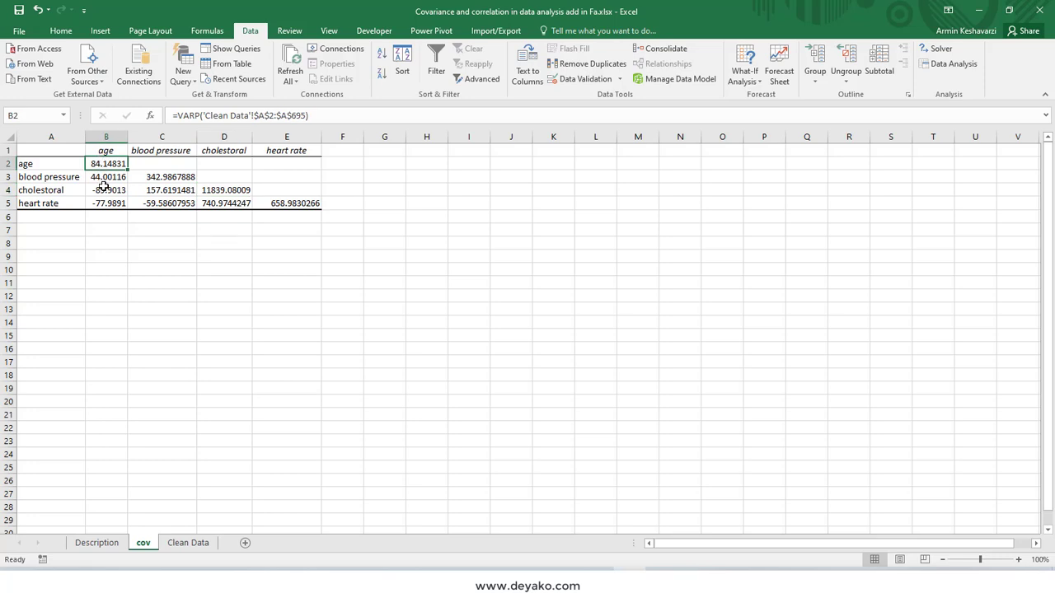
pyautogui.click(104, 188)
pyautogui.click(108, 165)
pyautogui.click(233, 192)
pyautogui.click(101, 165)
# Step: Examine the age with age diagonal cell together with its row and column labels
pyautogui.click(53, 164)
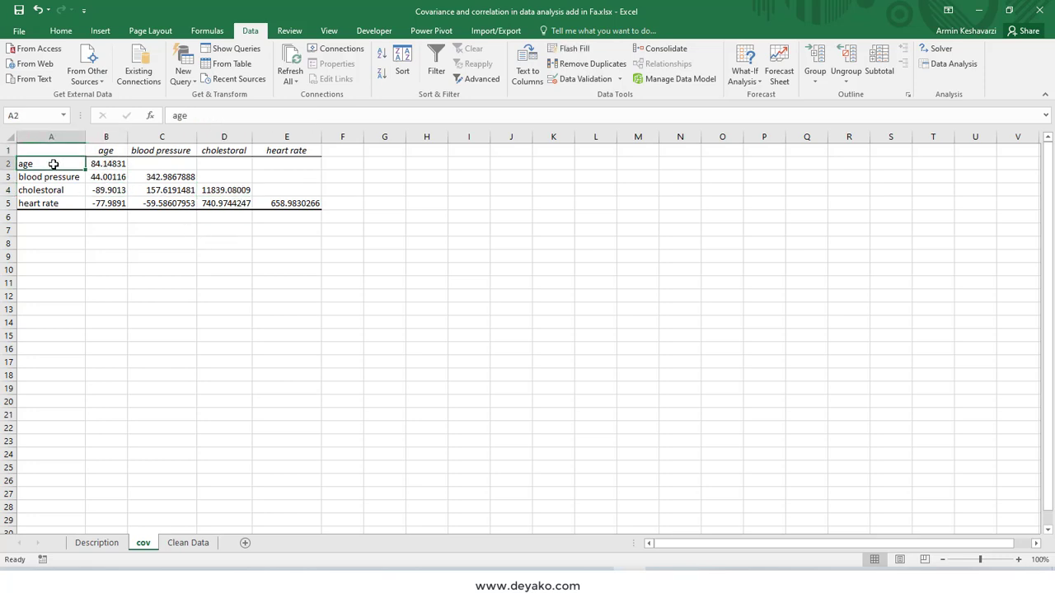
pyautogui.click(104, 151)
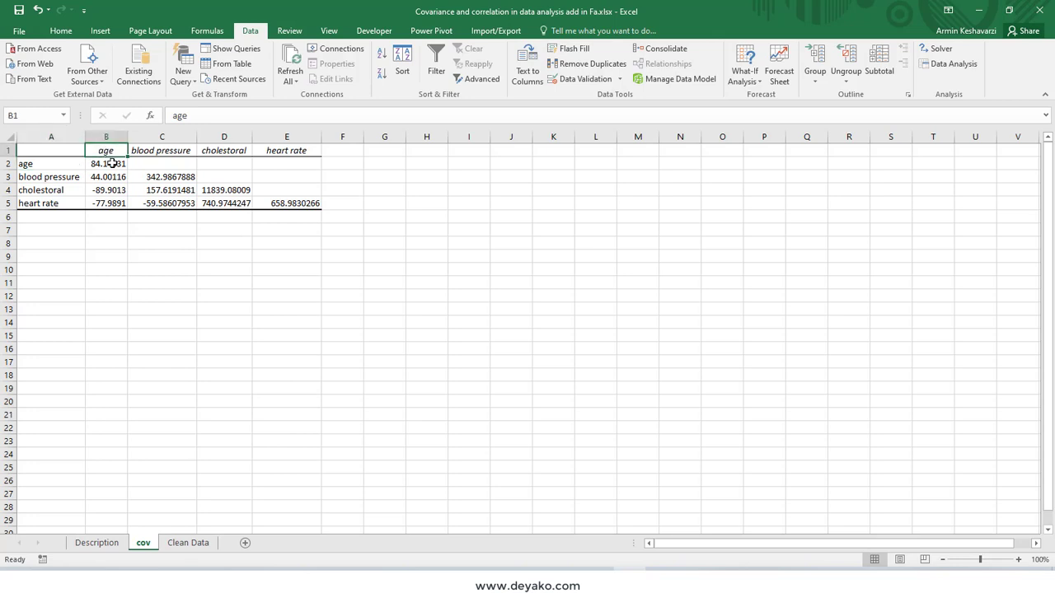
pyautogui.click(113, 164)
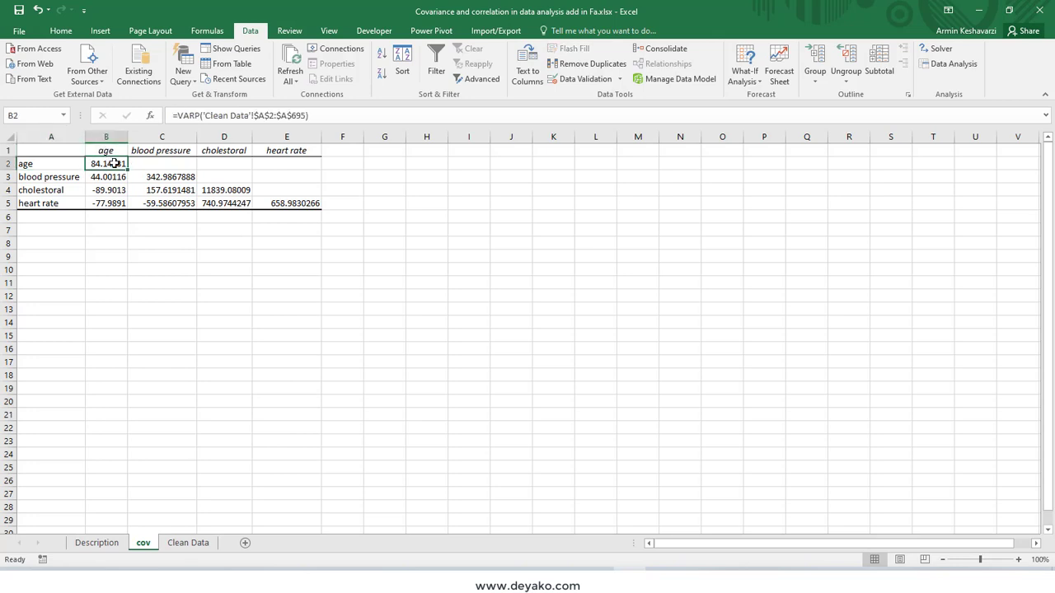
pyautogui.click(70, 163)
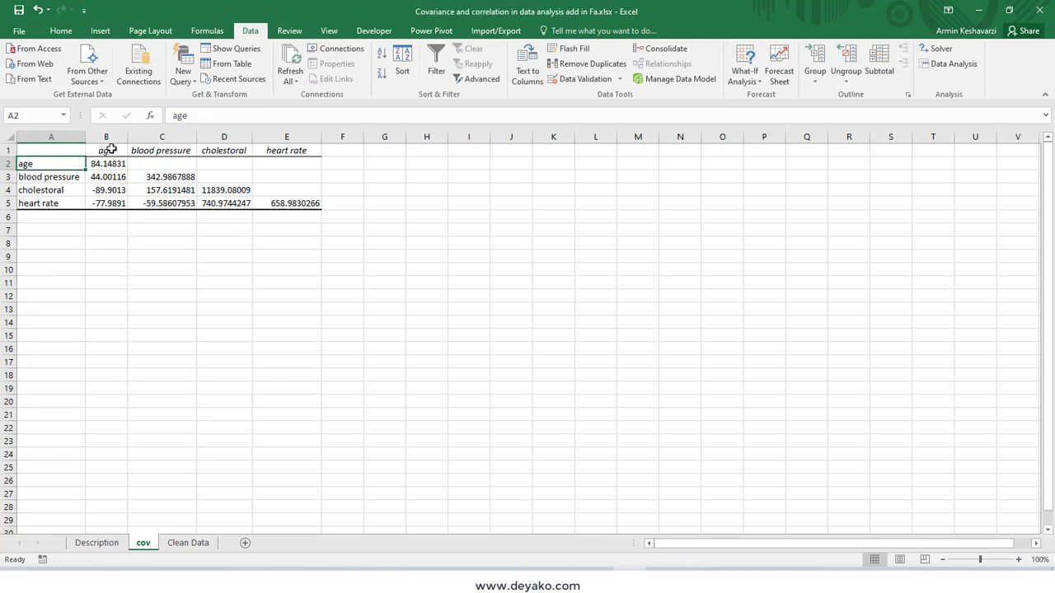
pyautogui.click(111, 150)
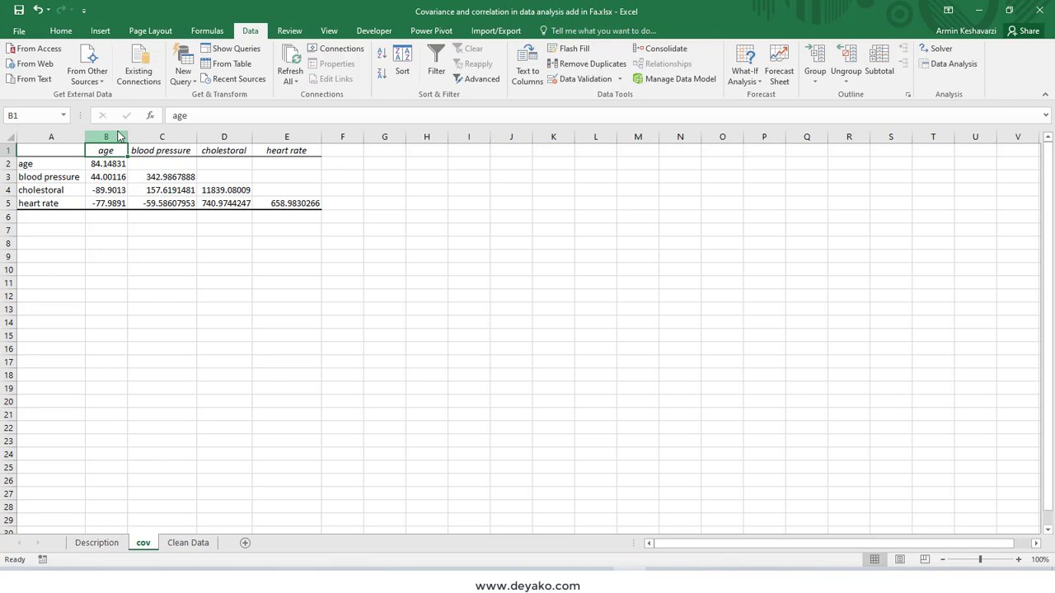
# Step: Start a Correlation analysis from the Clean Data sheet with the input range $A$1:$D$695
pyautogui.click(186, 543)
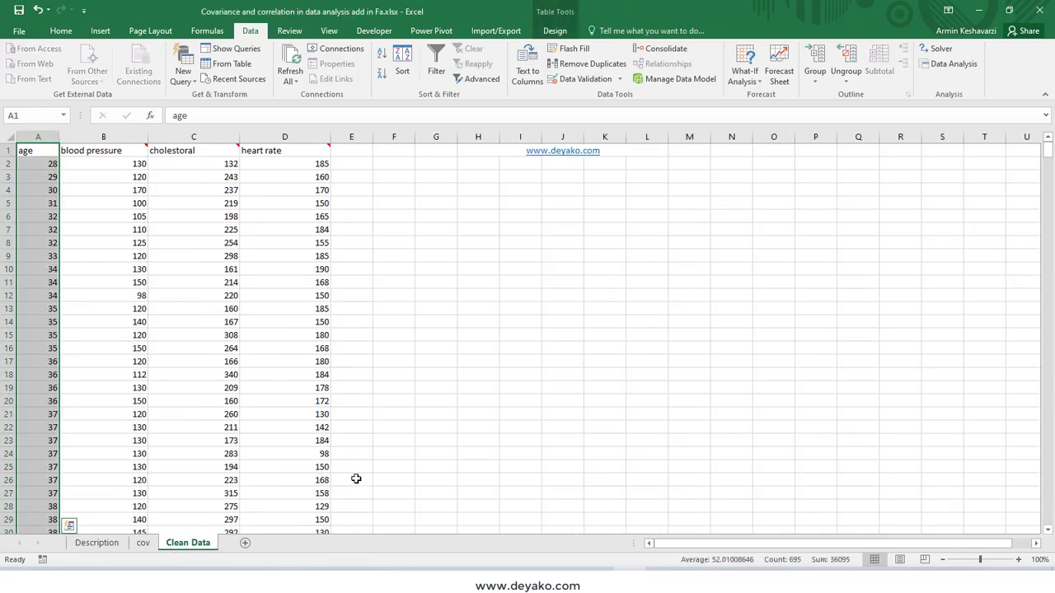
pyautogui.click(954, 70)
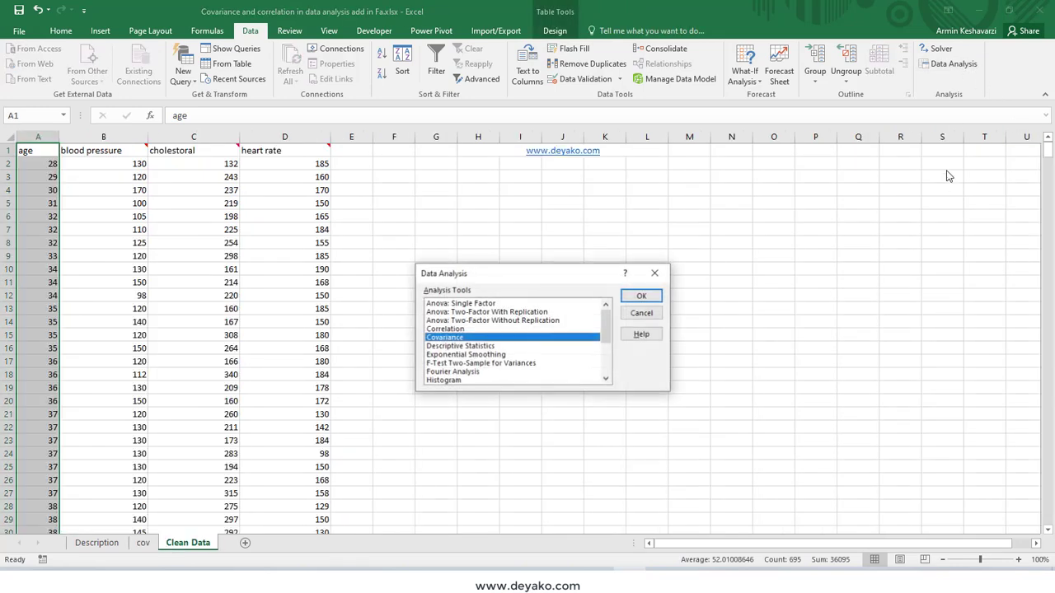
pyautogui.click(449, 330)
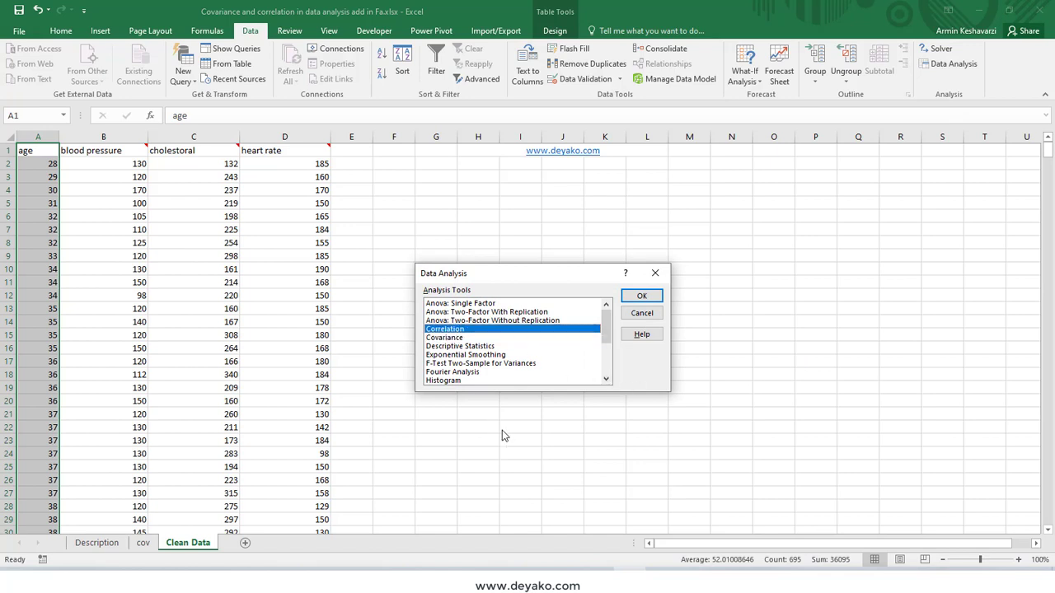
pyautogui.click(643, 296)
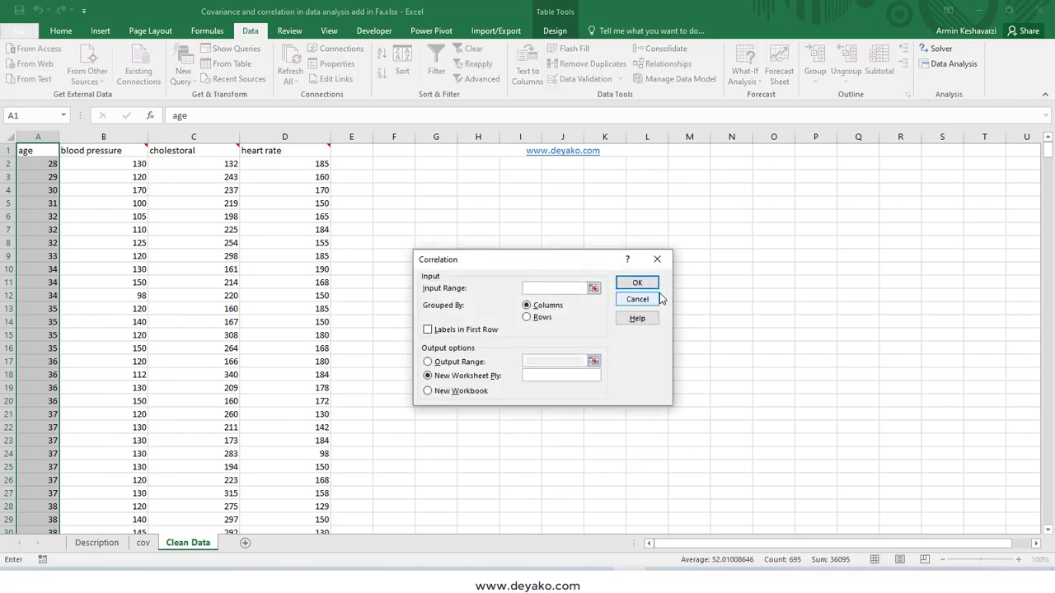
pyautogui.click(33, 151)
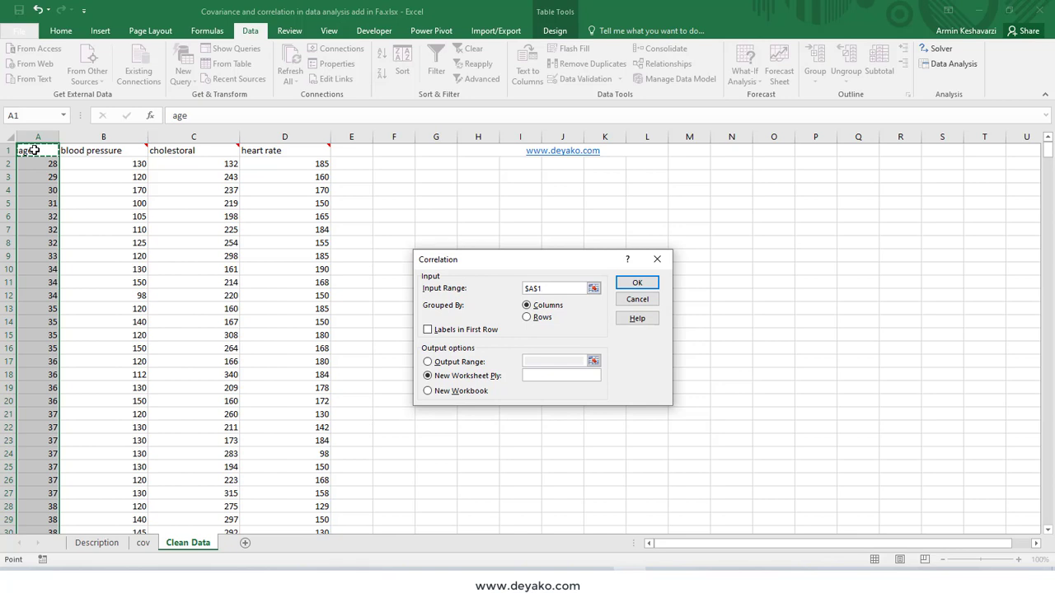
pyautogui.hotkey('ctrl', 'shift', 'Right')
pyautogui.hotkey('ctrl', 'shift', 'Down')
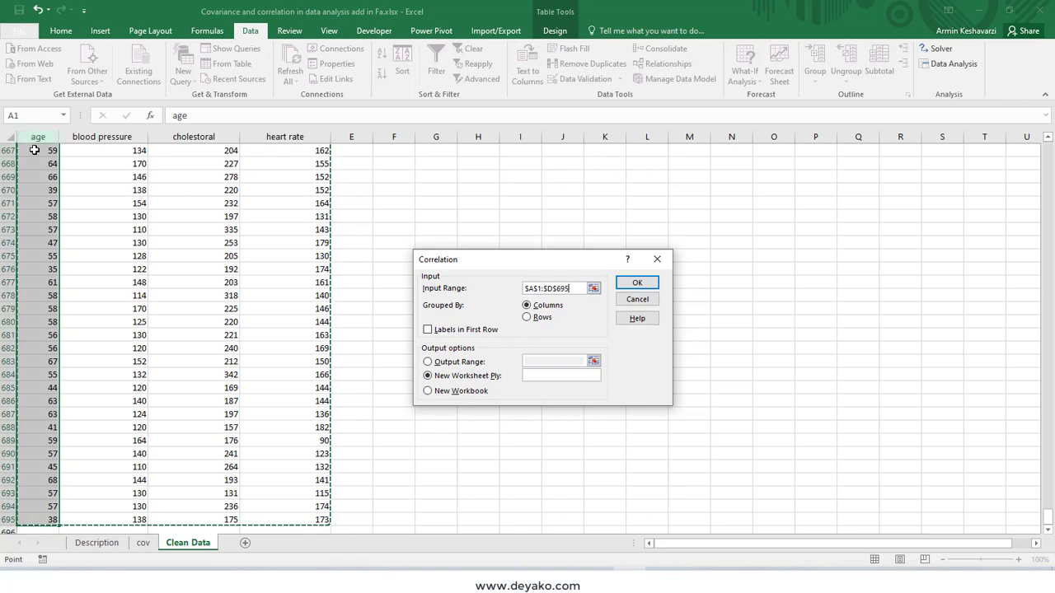
# Step: Treat the first row as labels and output the correlation matrix to a new worksheet named cor
pyautogui.click(459, 330)
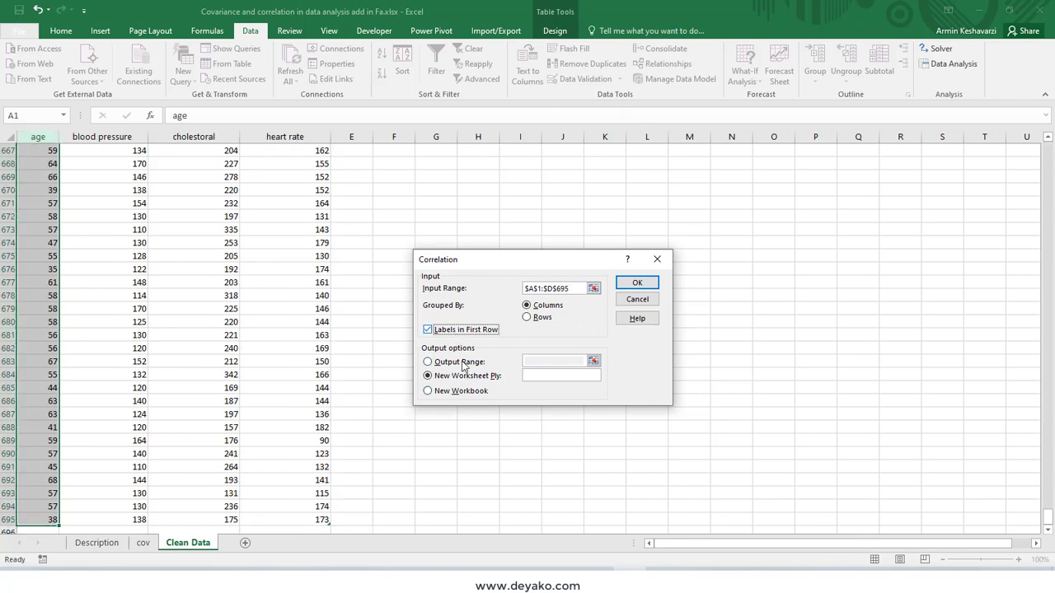
pyautogui.click(561, 376)
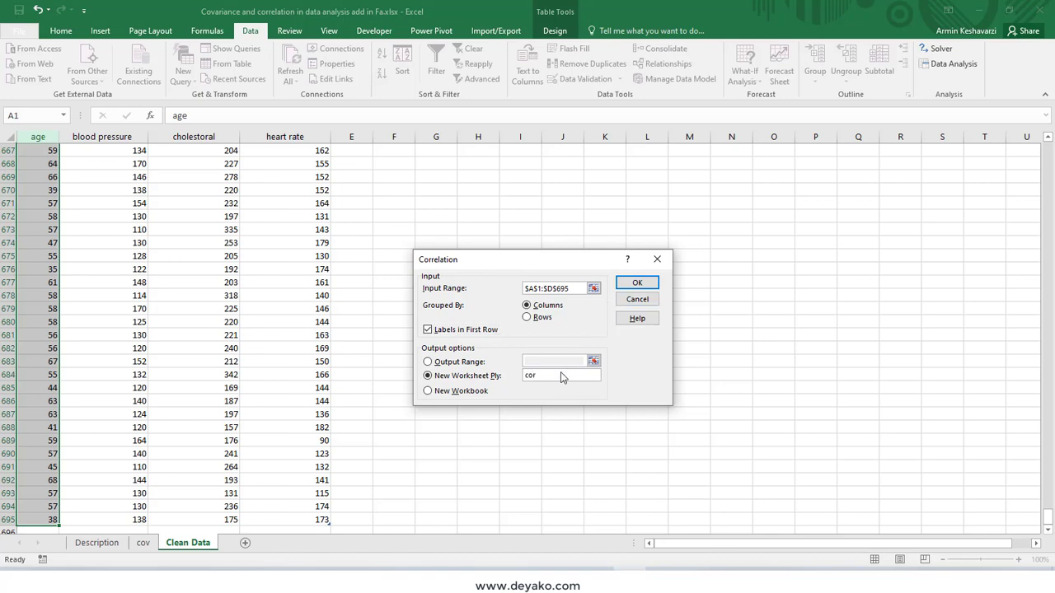
pyautogui.click(636, 283)
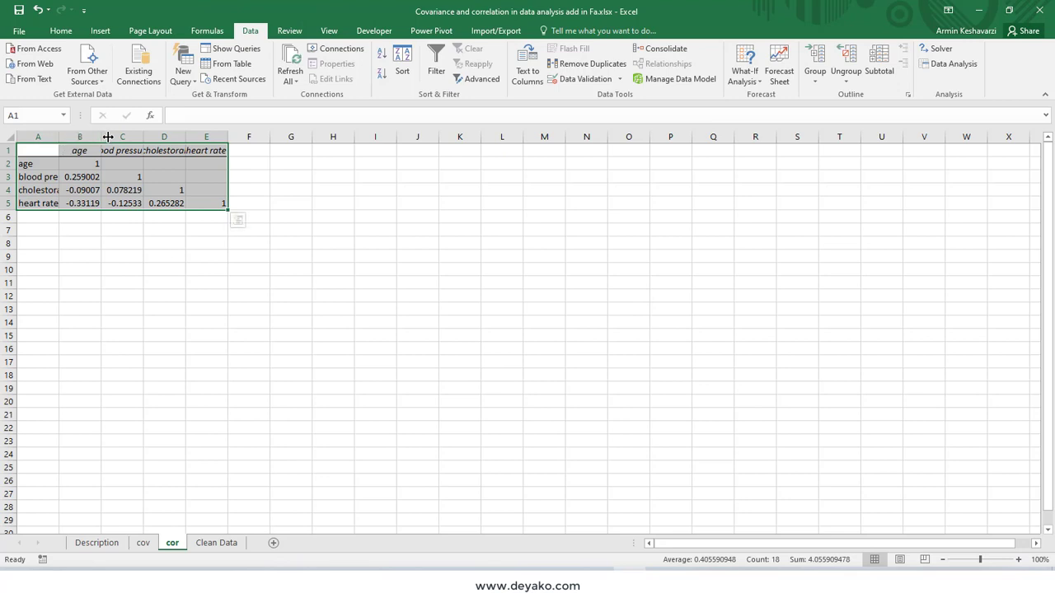
# Step: Autofit the row-label, blood pressure, cholestoral and heart rate columns of the correlation matrix
pyautogui.doubleClick(144, 137)
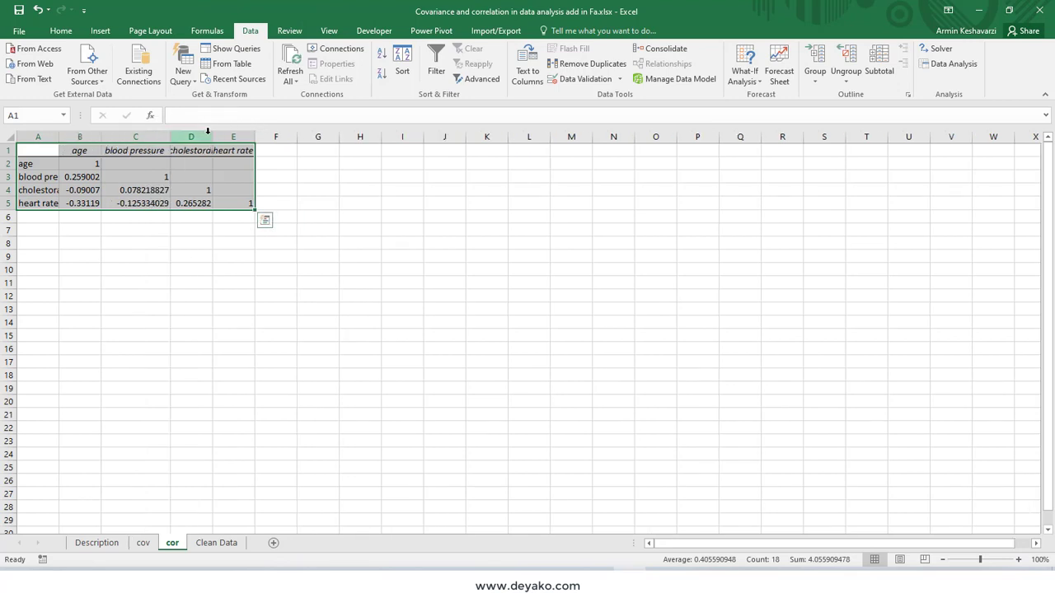
pyautogui.doubleClick(211, 134)
pyautogui.doubleClick(267, 133)
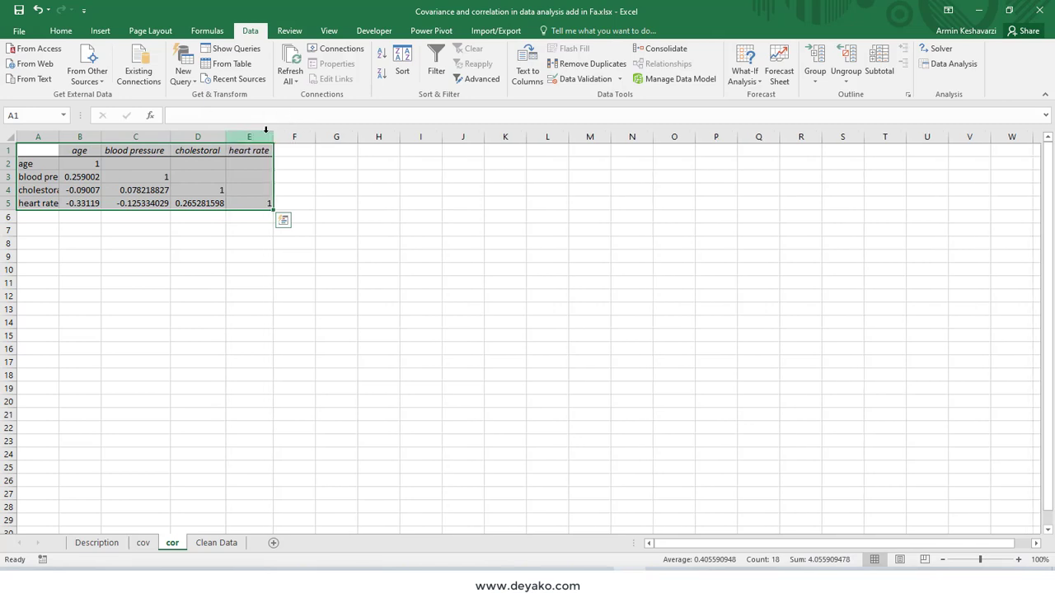
pyautogui.moveTo(58, 137); pyautogui.dragTo(58, 137)
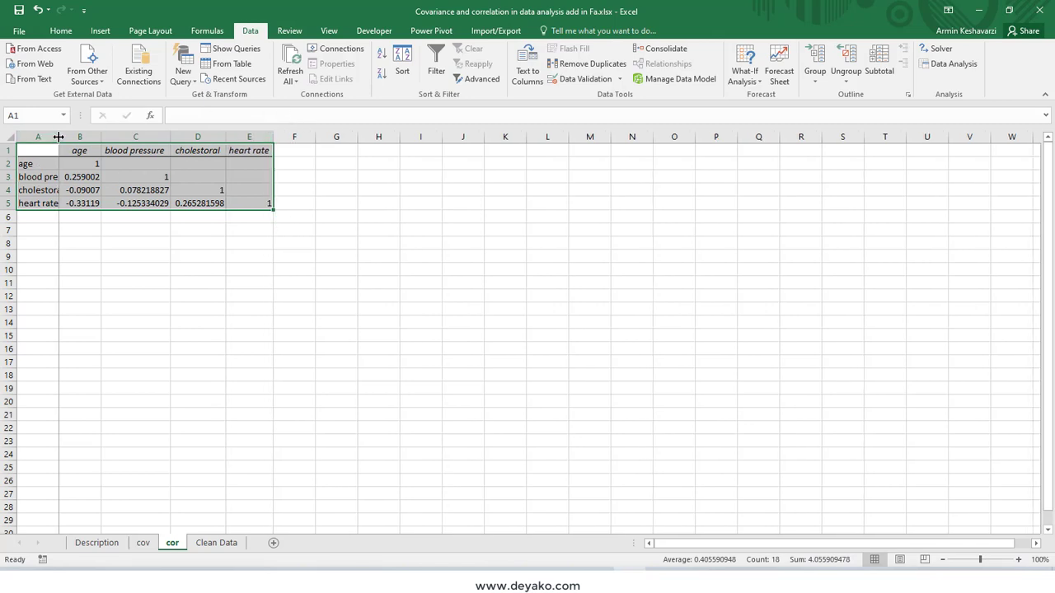
pyautogui.doubleClick(59, 137)
# Step: Examine the coefficients below the diagonal and widen the age column to show more of their decimals
pyautogui.moveTo(108, 176); pyautogui.dragTo(225, 206)
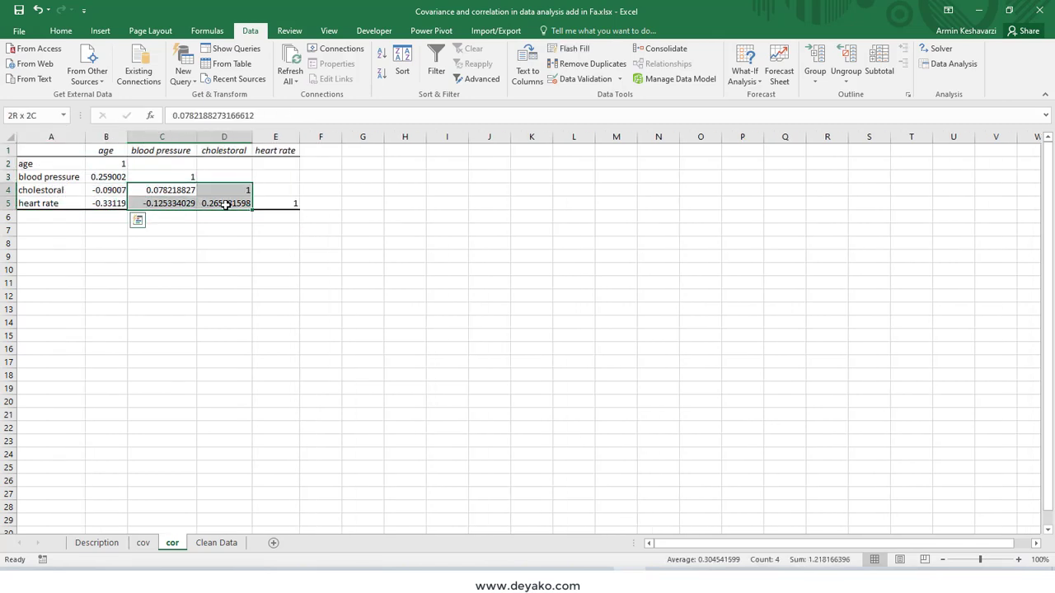
pyautogui.click(225, 204)
pyautogui.moveTo(110, 175); pyautogui.dragTo(167, 203)
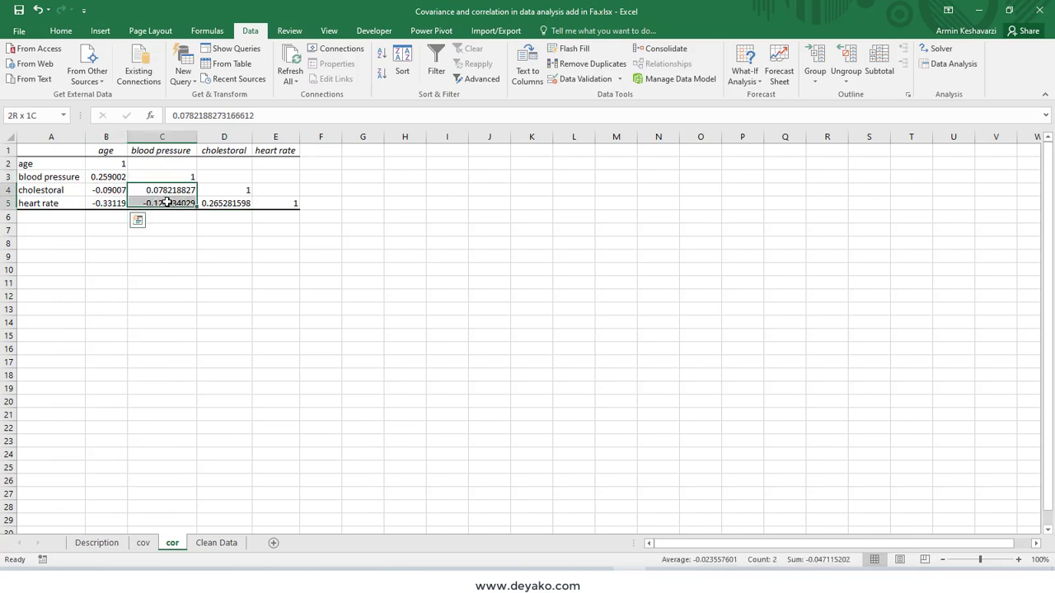
pyautogui.click(167, 203)
pyautogui.click(217, 204)
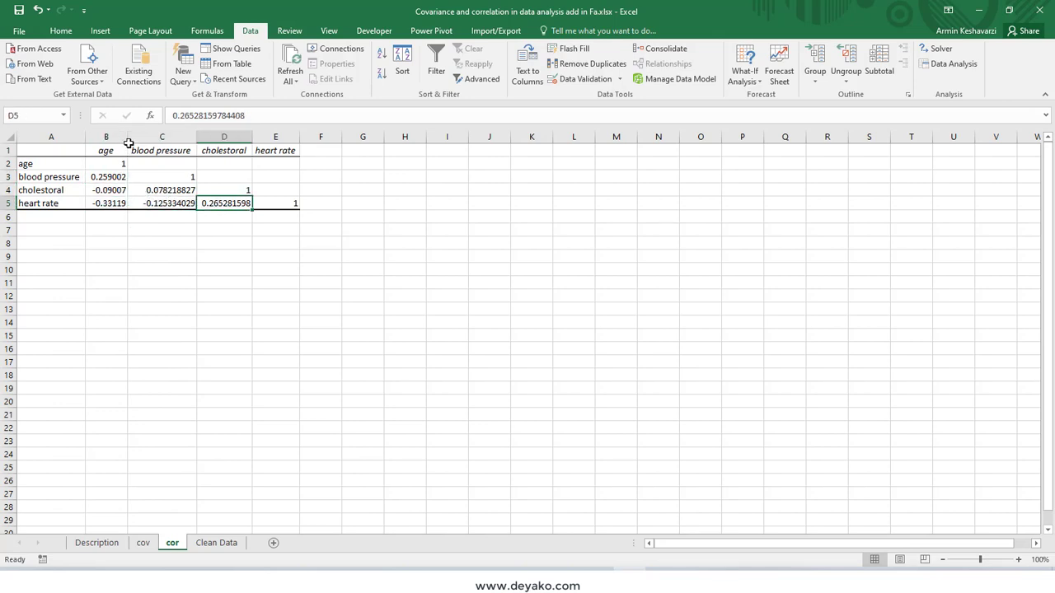
pyautogui.moveTo(129, 143); pyautogui.dragTo(140, 143)
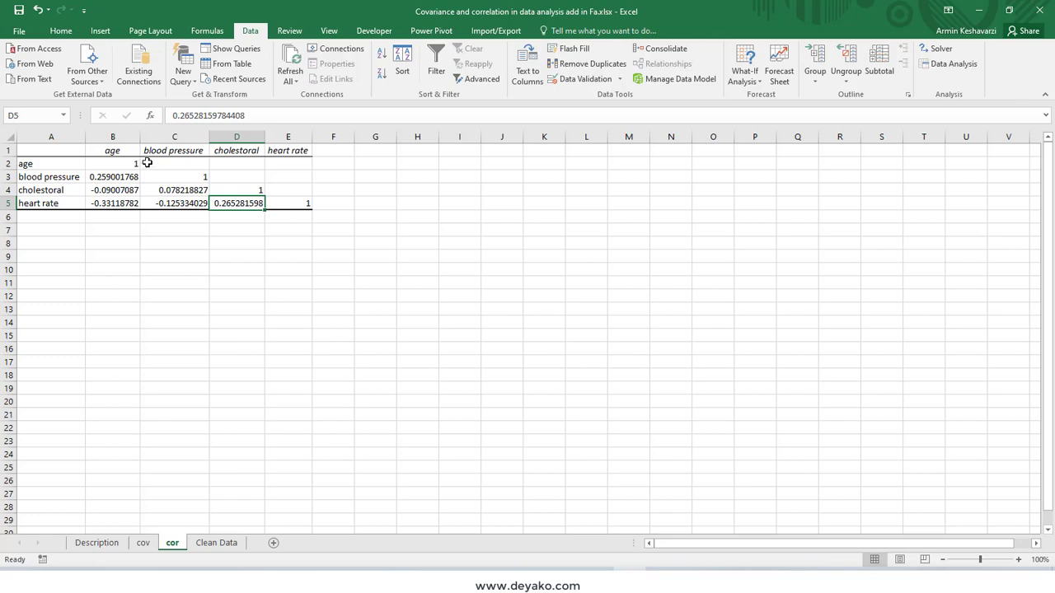
# Step: Examine the age diagonal and the heart rate and cholestoral coefficients, compare them with the cov sheet, and return to the cor sheet
pyautogui.click(116, 165)
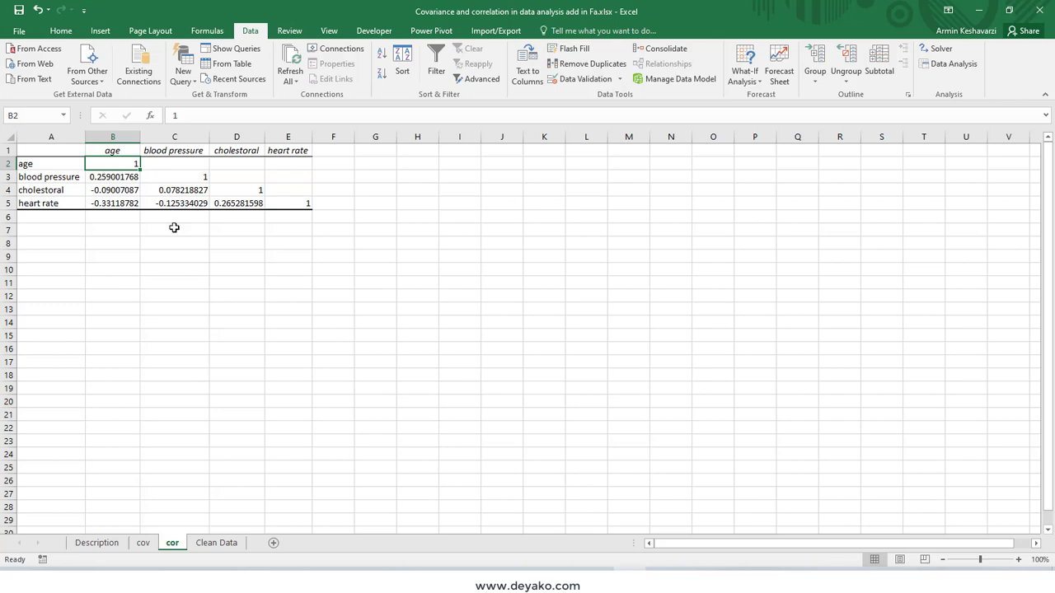
pyautogui.click(254, 203)
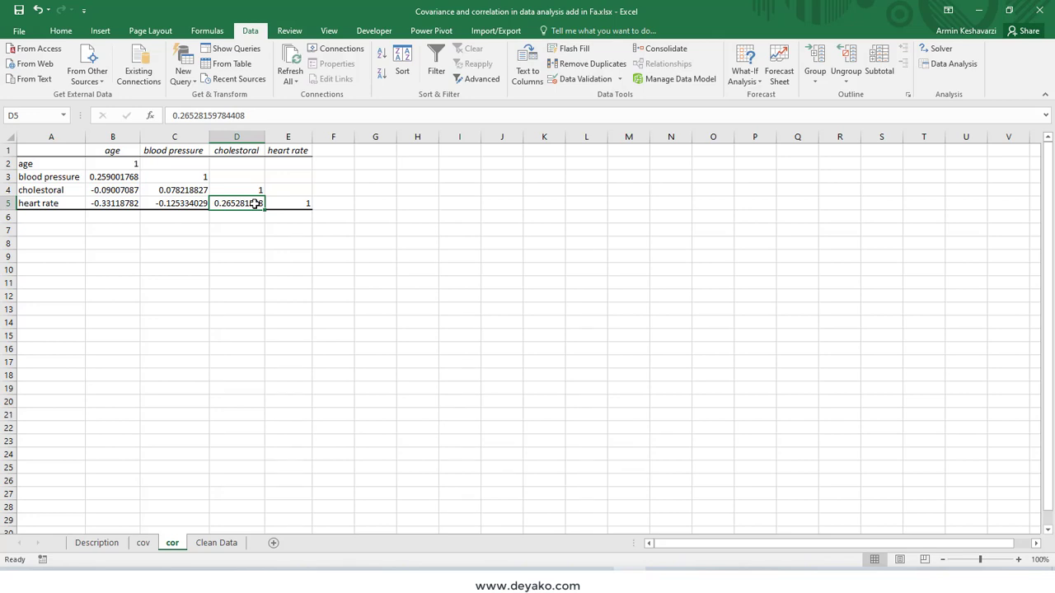
pyautogui.click(123, 204)
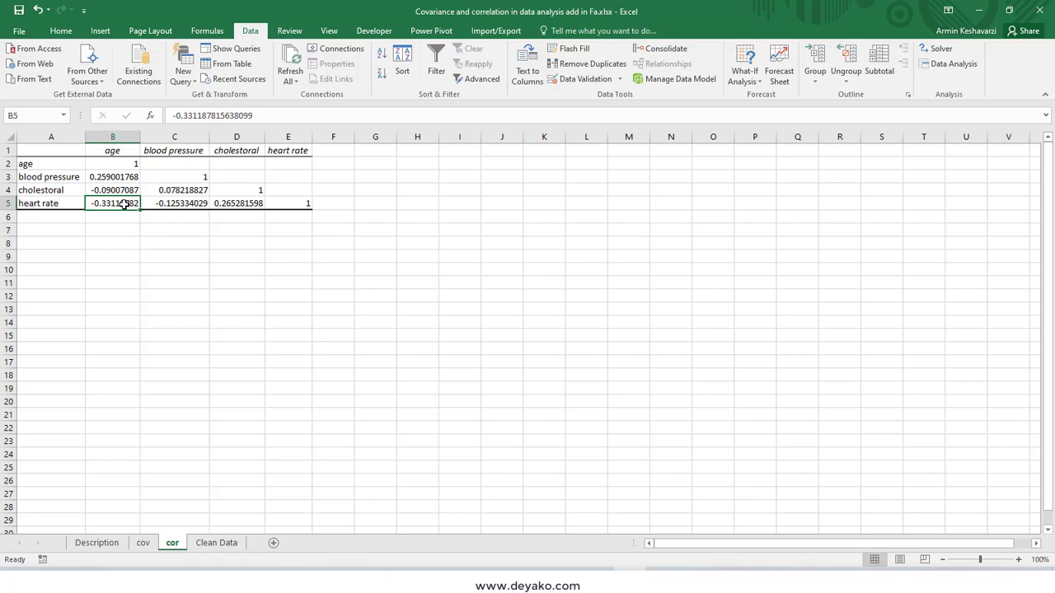
pyautogui.click(123, 190)
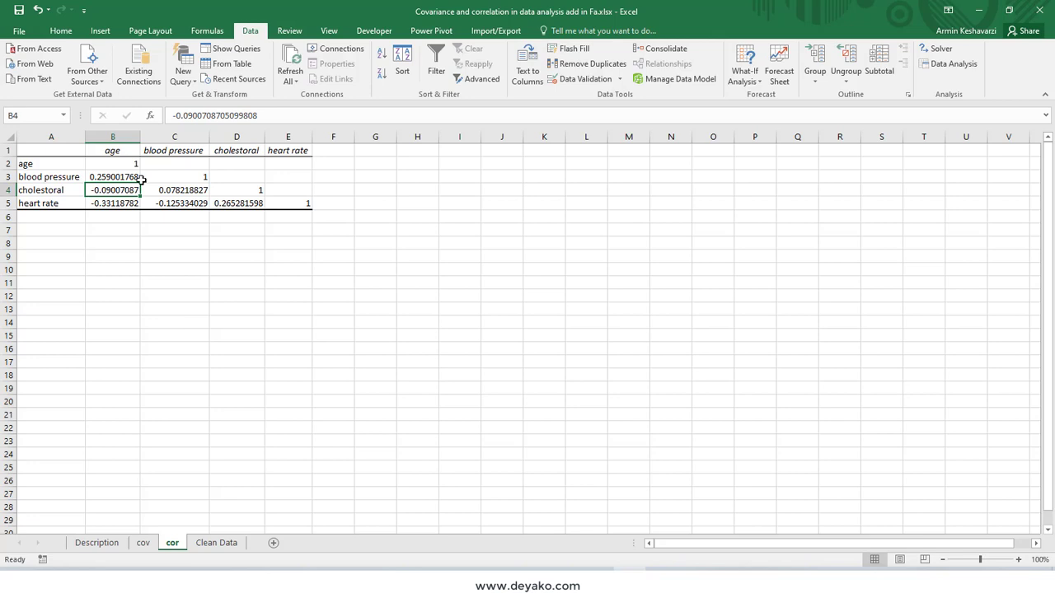
pyautogui.click(144, 545)
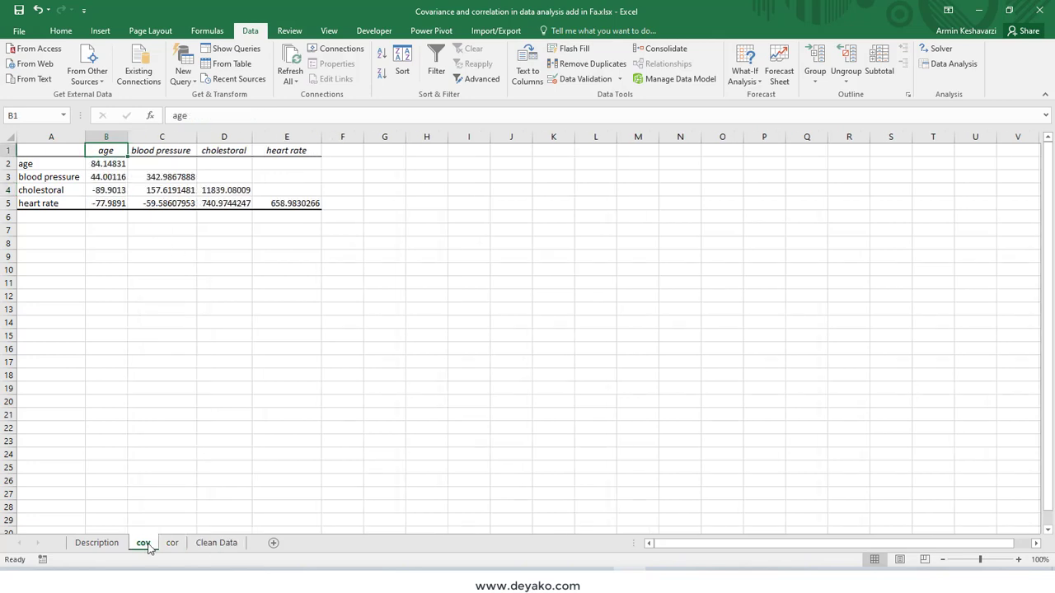
pyautogui.click(172, 544)
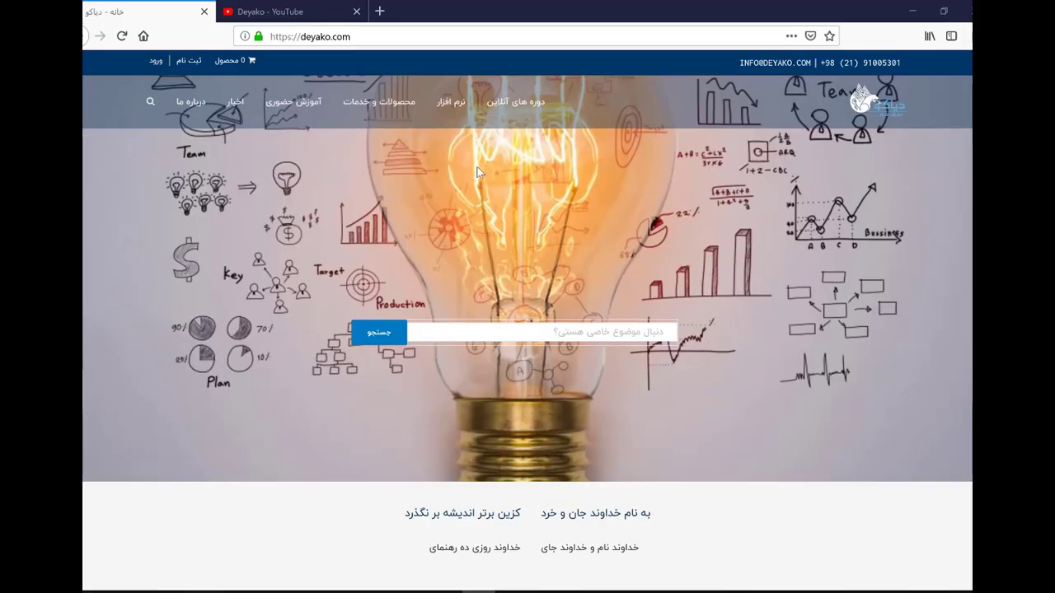
# Step: Switch to the Deyako YouTube channel page in the web browser
pyautogui.click(299, 13)
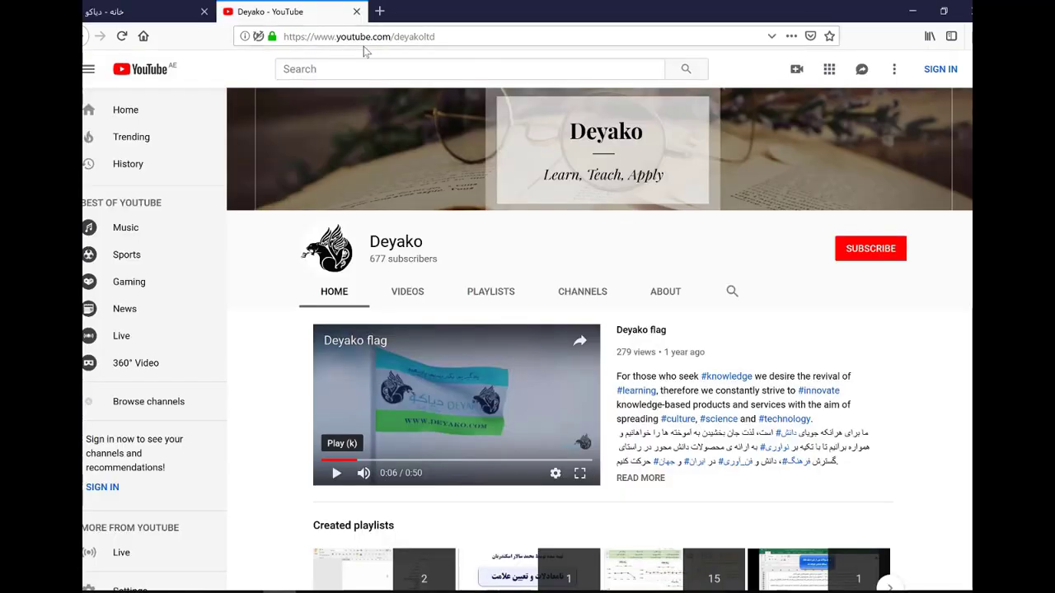